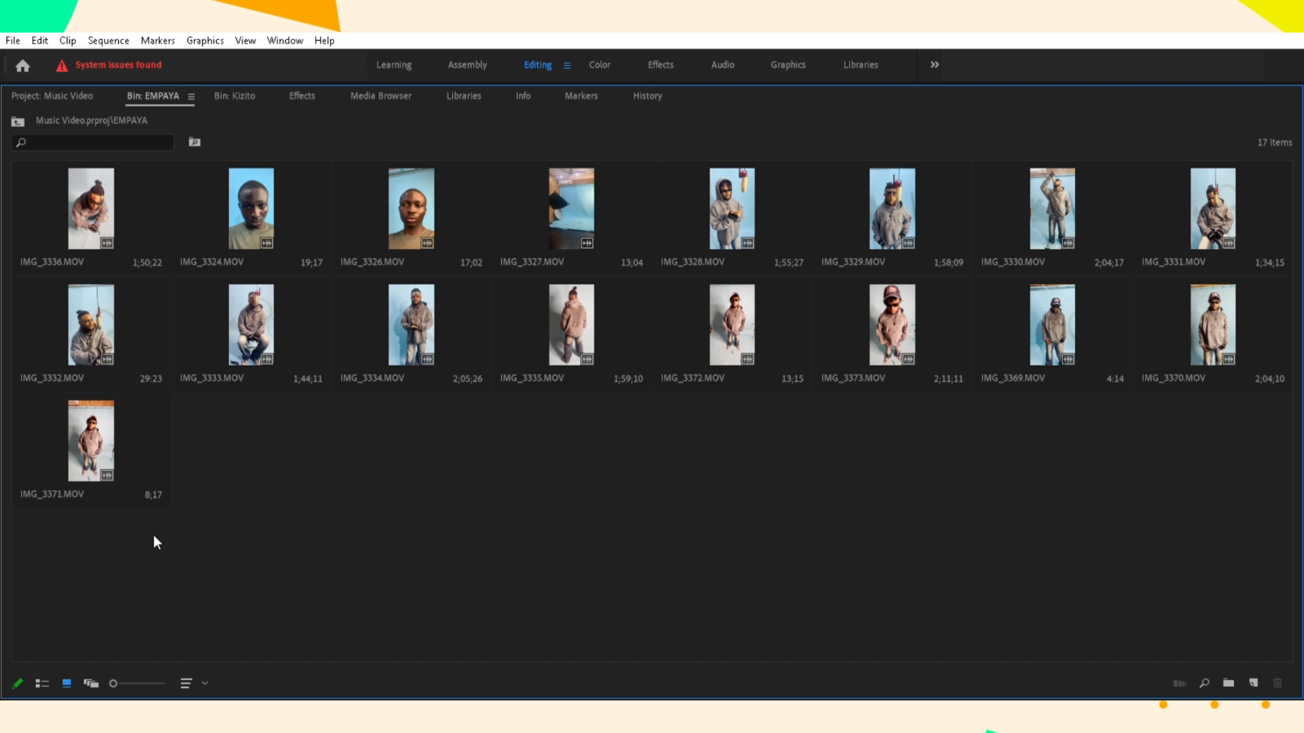
{"action": "key", "text": "grave"}
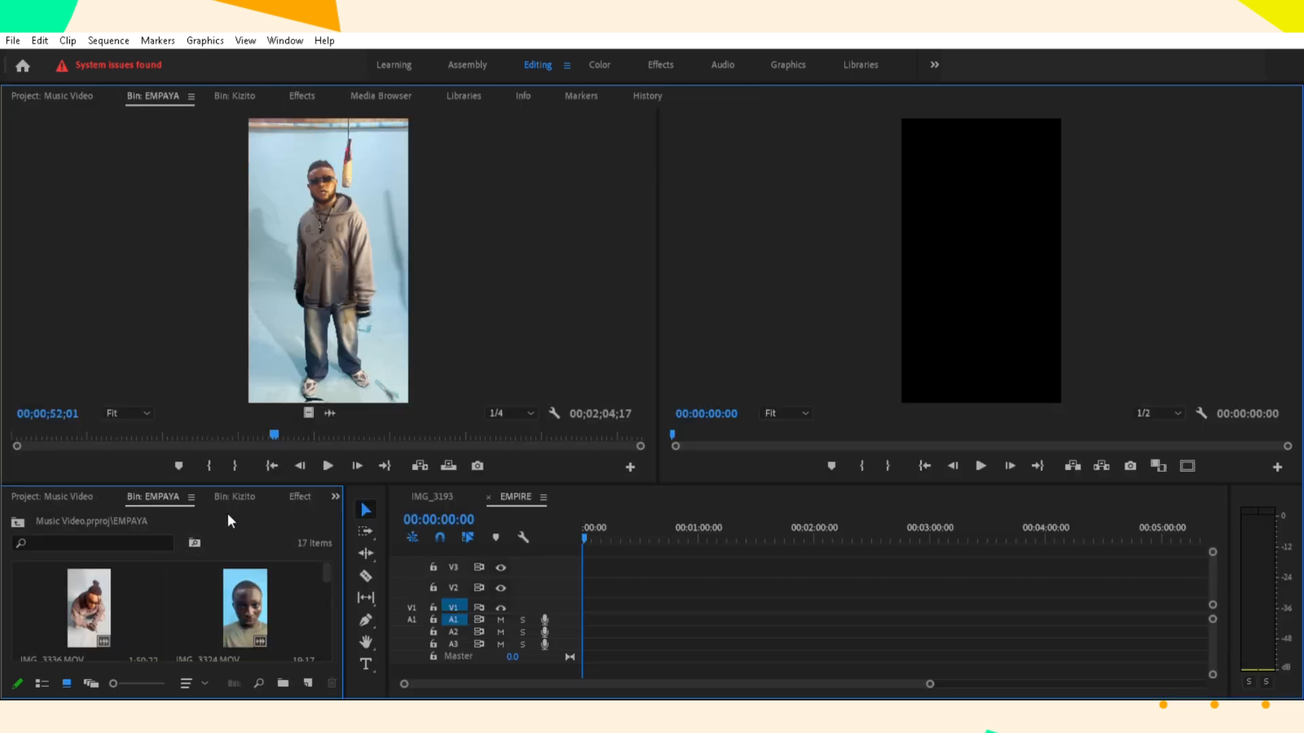
{"action": "key", "text": "grave"}
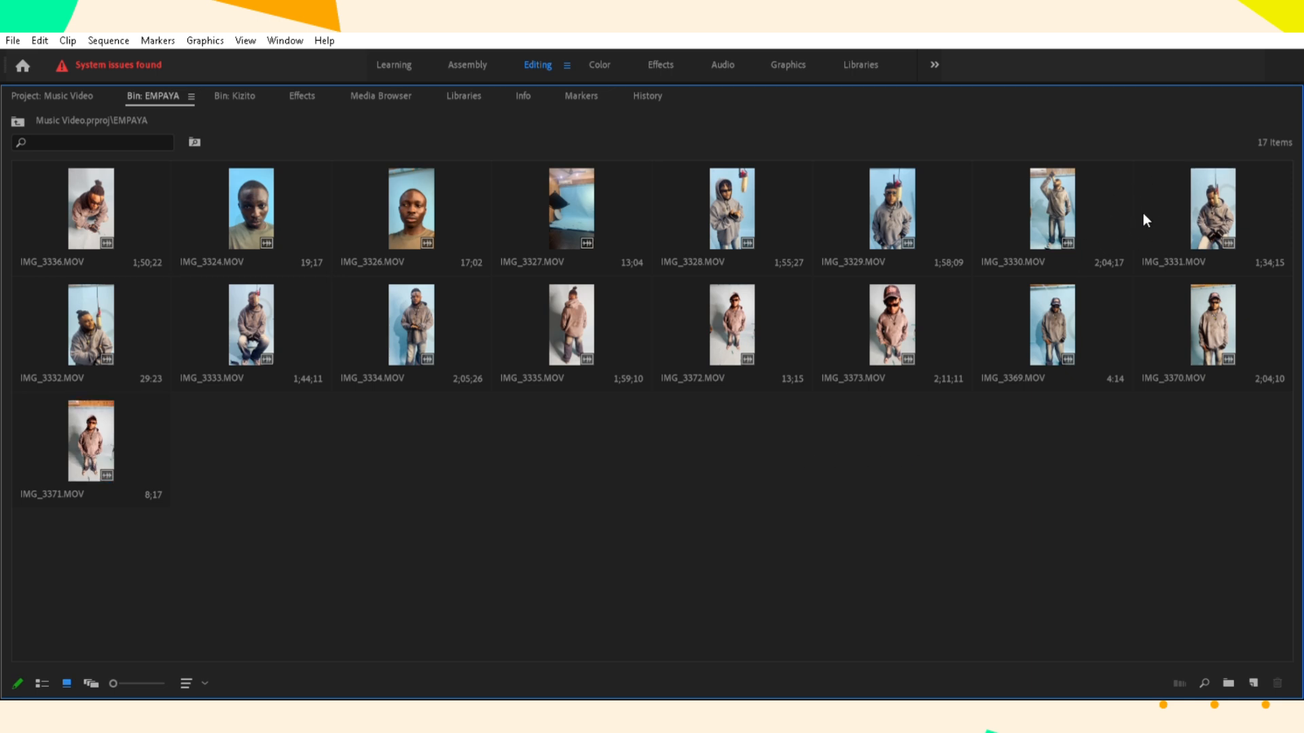
{"action": "key", "text": "grave"}
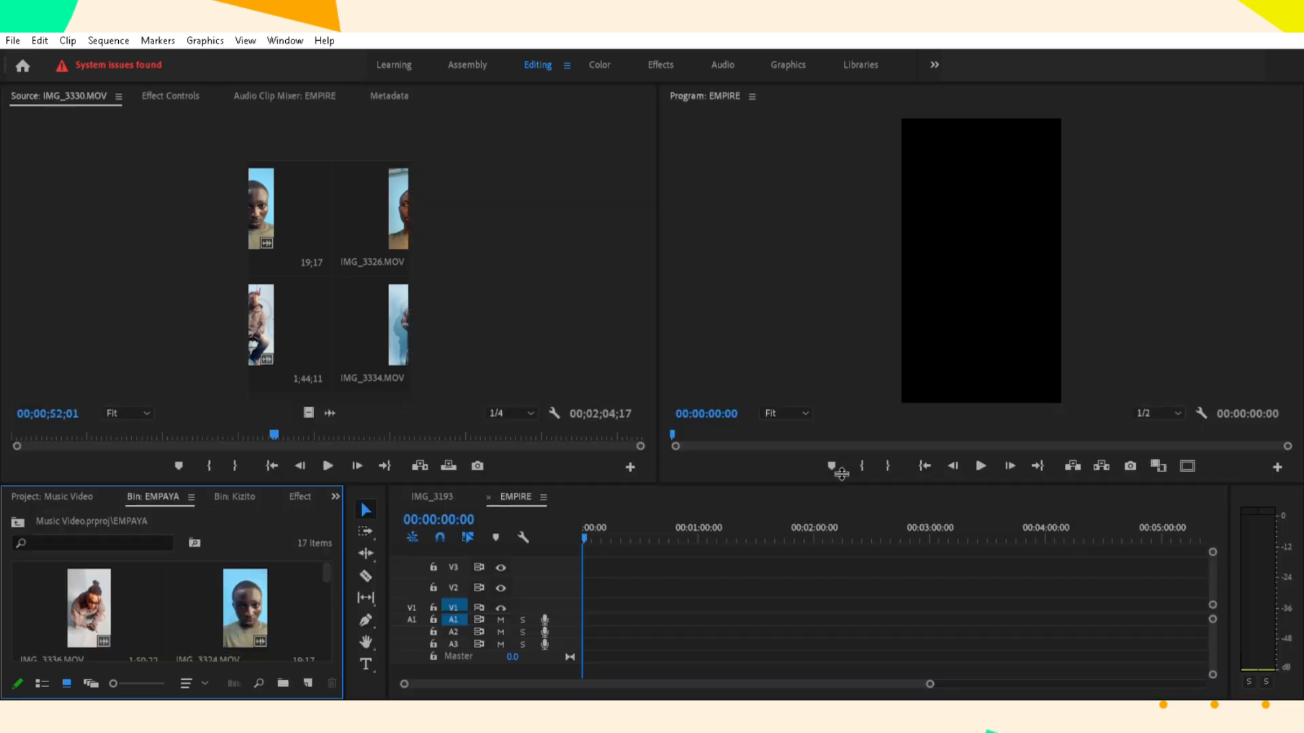
{"action": "left_click_drag", "start_coordinate": [327, 559], "coordinate": [321, 589]}
Place IMG_3331.MOV on V1 and IMG_3332.MOV on V2, both at the start of the EMPIRE sequence
{"action": "key", "text": "grave"}
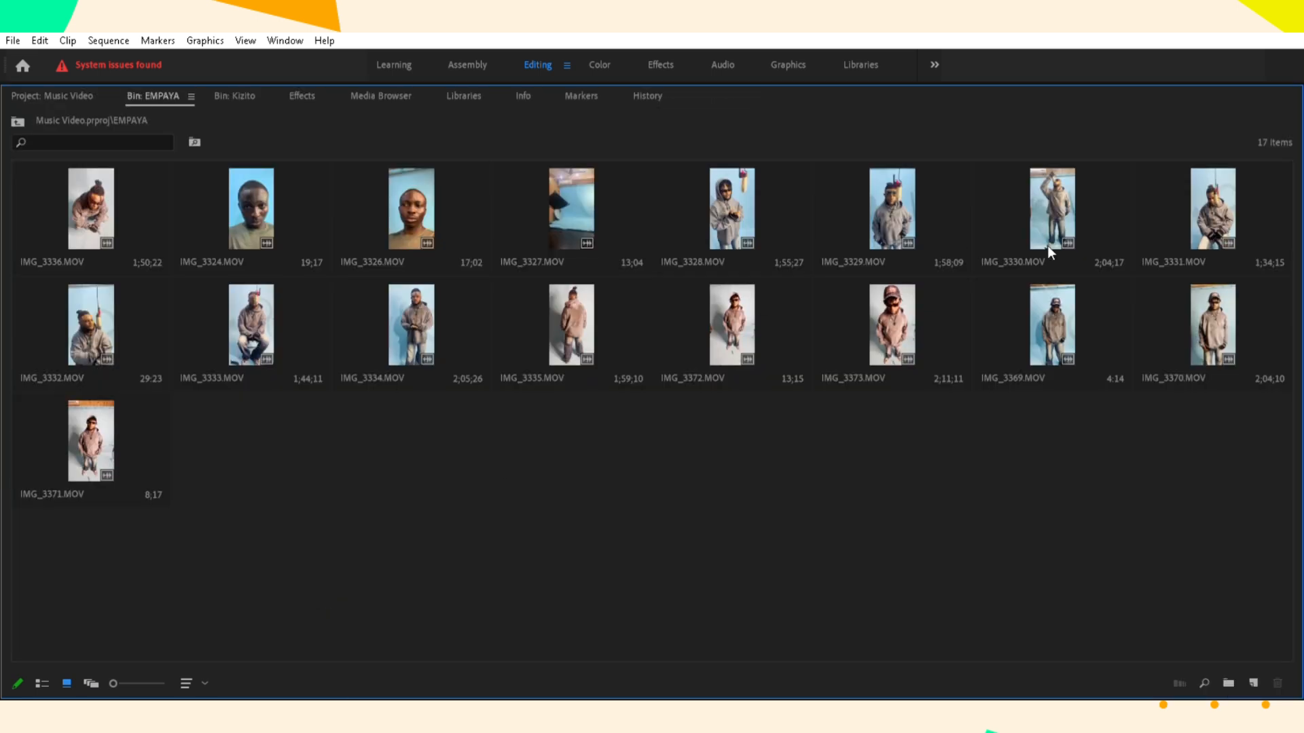
{"action": "double_click", "coordinate": [1189, 194]}
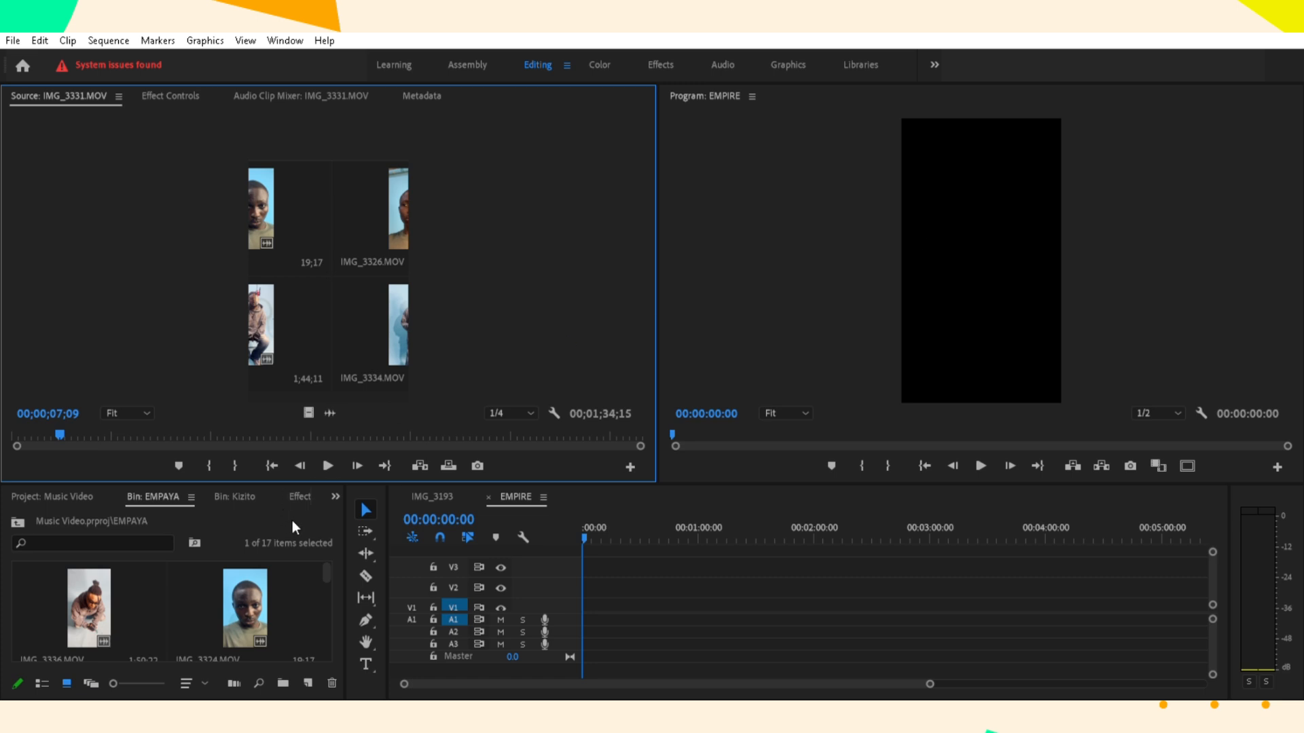
{"action": "left_click_drag", "start_coordinate": [325, 552], "coordinate": [322, 587]}
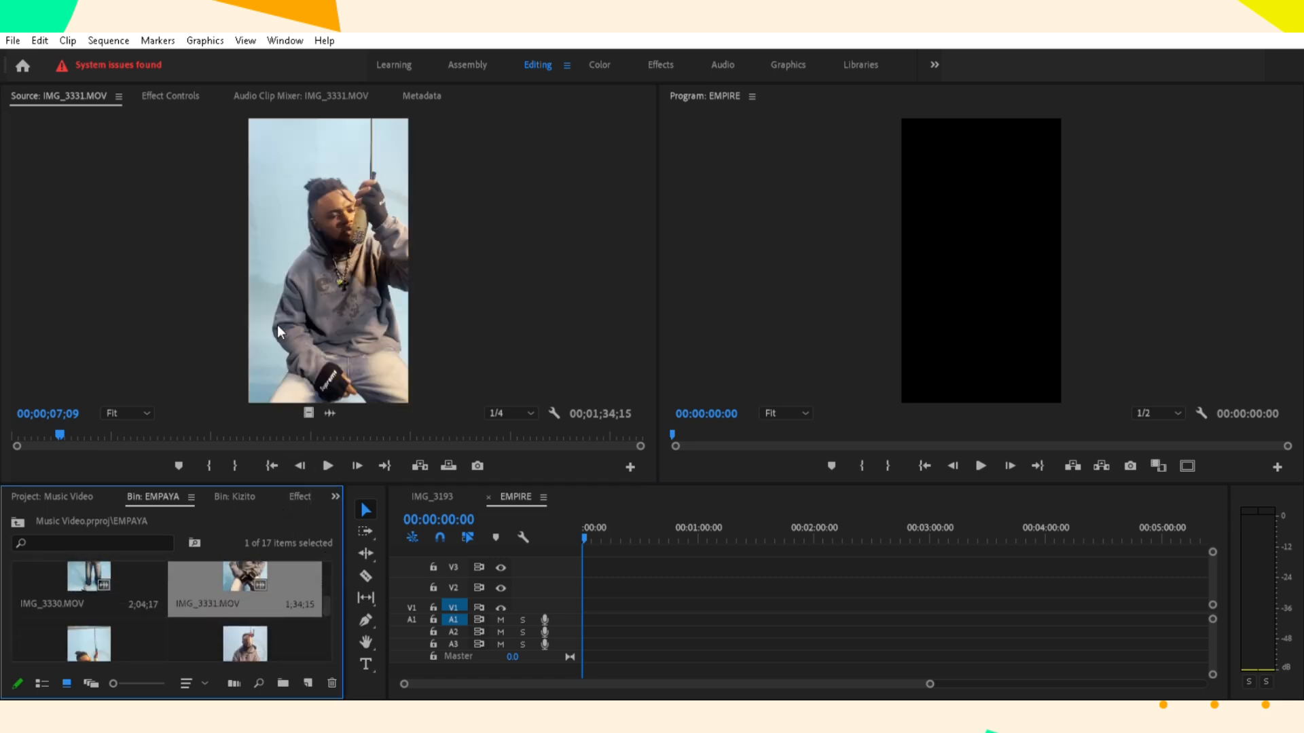
{"action": "left_click_drag", "start_coordinate": [277, 325], "coordinate": [583, 610]}
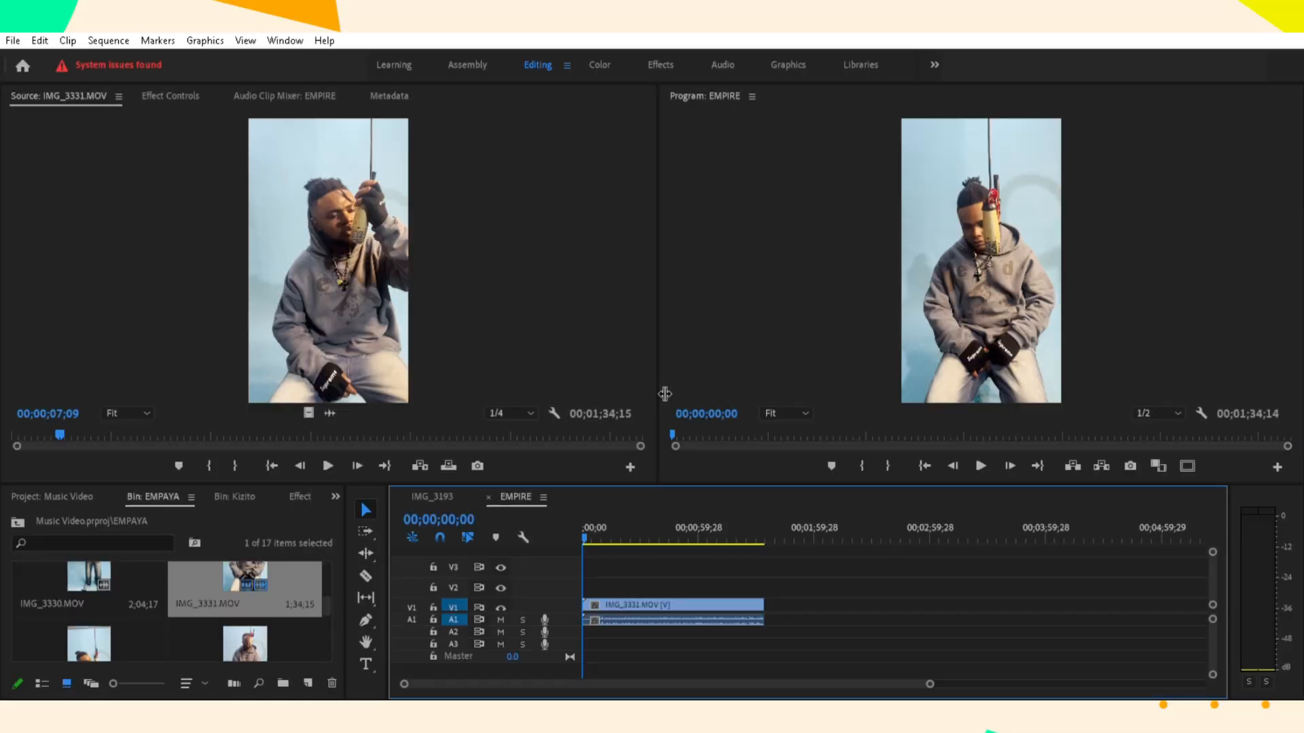
{"action": "double_click", "coordinate": [81, 620]}
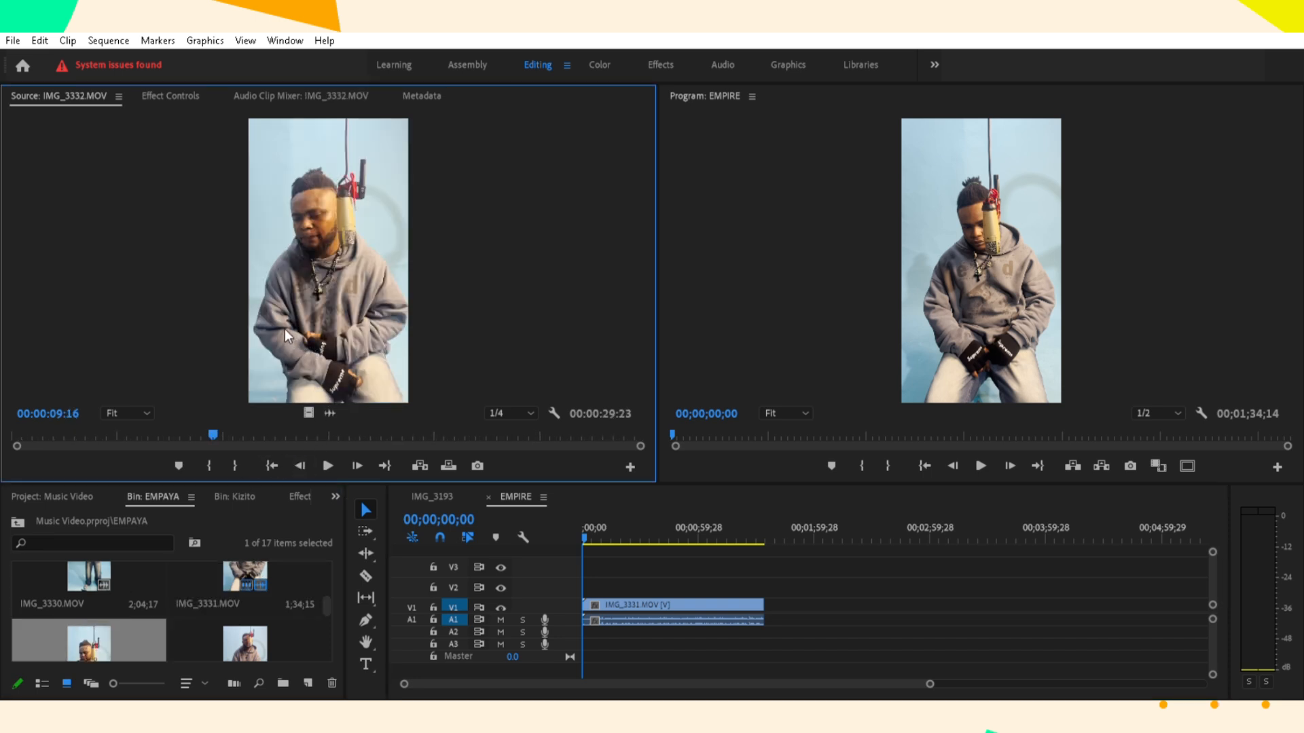
{"action": "left_click_drag", "start_coordinate": [284, 329], "coordinate": [576, 578]}
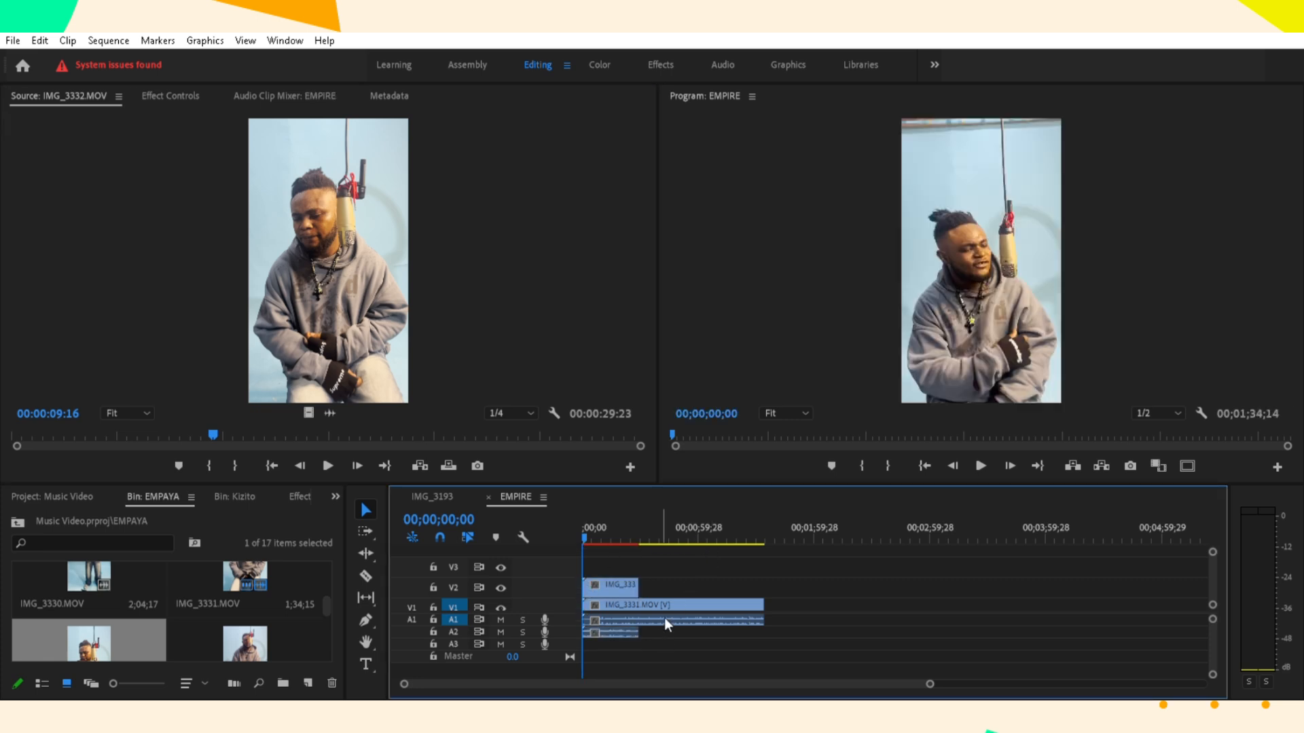
Shift the two clips' audio down to A2 and A3, and place empire master.wav at the start of A1
{"action": "left_click_drag", "start_coordinate": [613, 556], "coordinate": [626, 616]}
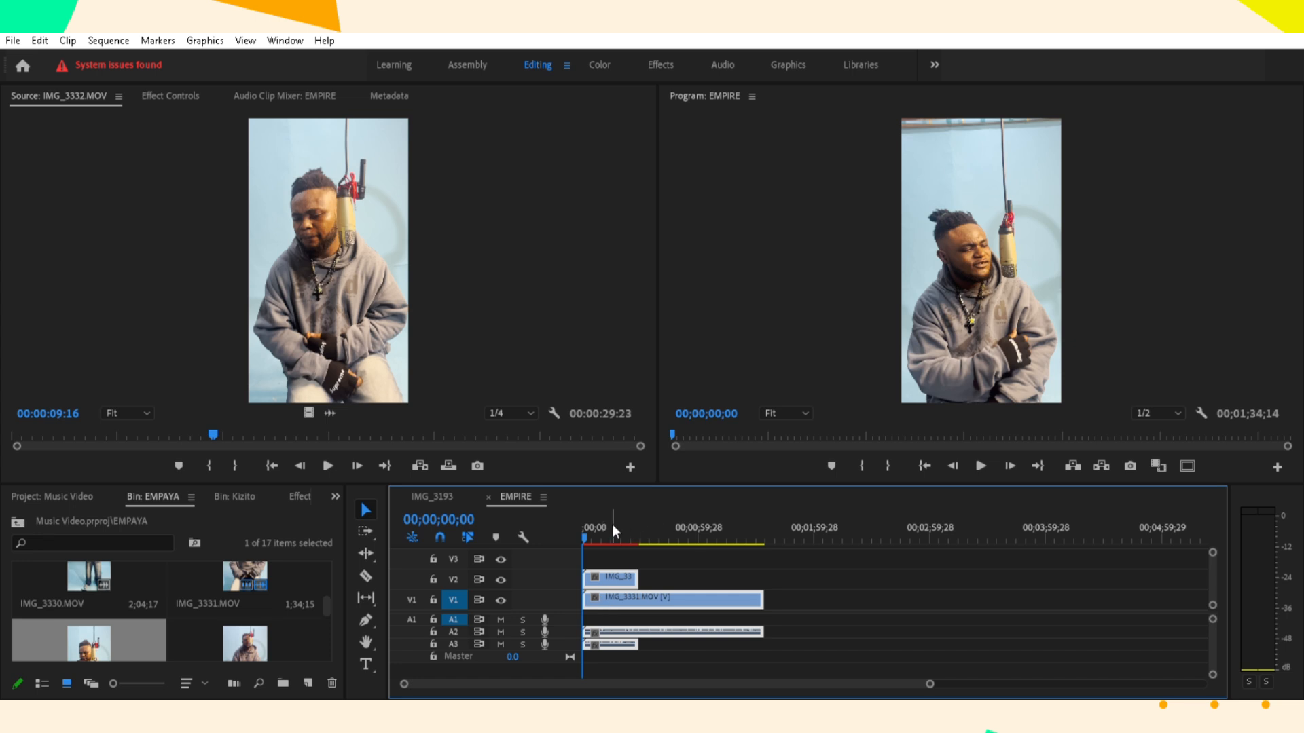
{"action": "left_click", "coordinate": [587, 534]}
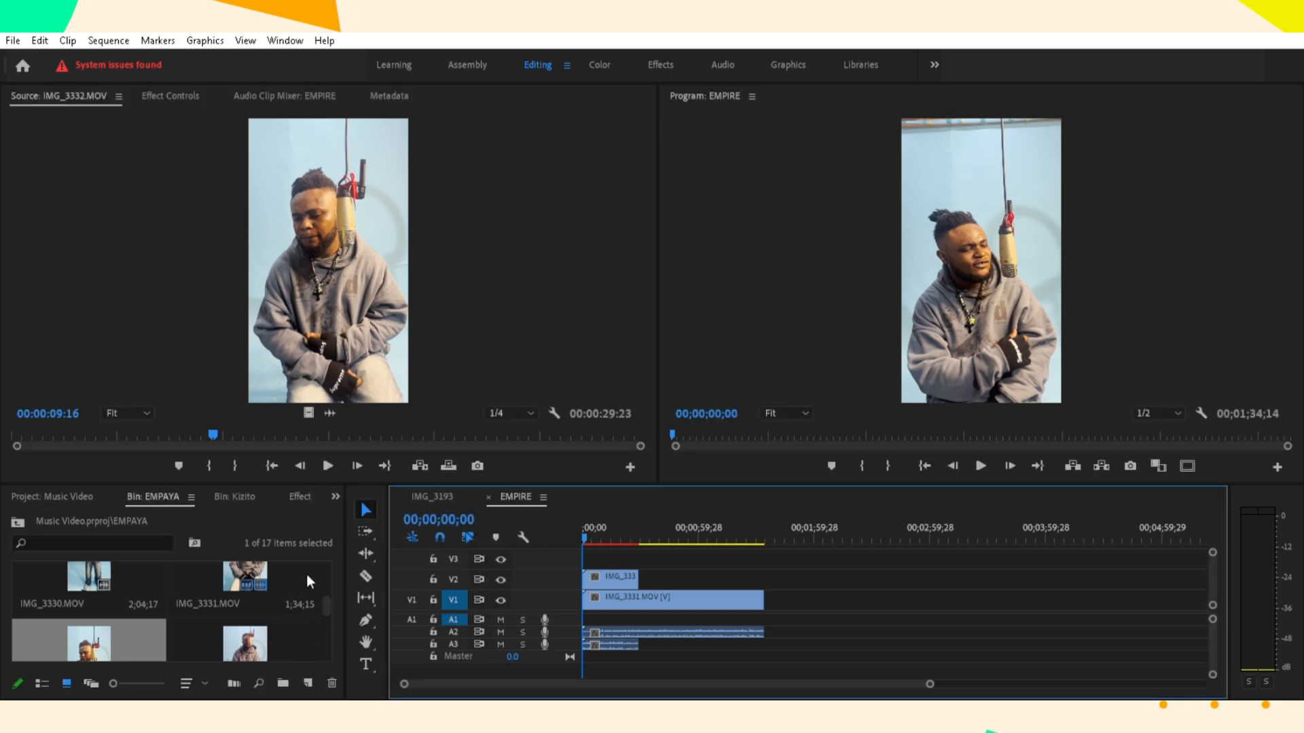
{"action": "left_click", "coordinate": [52, 496]}
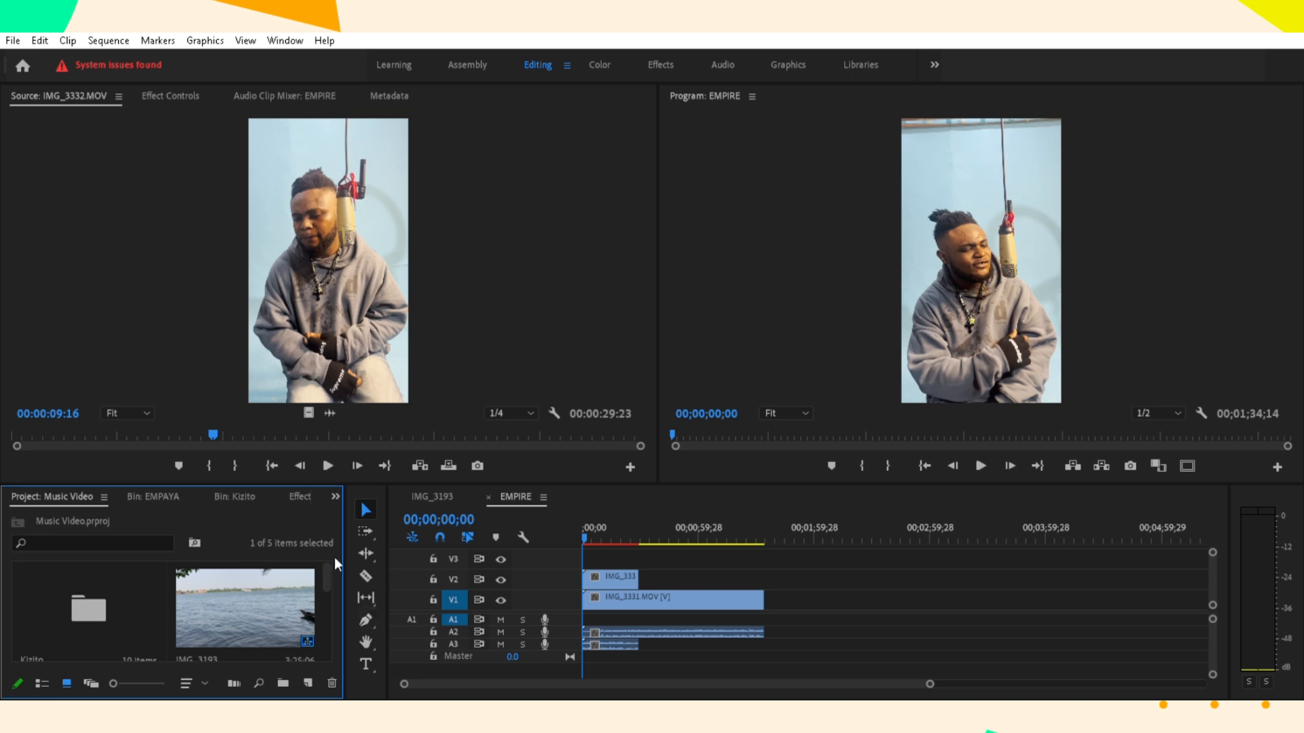
{"action": "left_click_drag", "start_coordinate": [328, 584], "coordinate": [328, 648]}
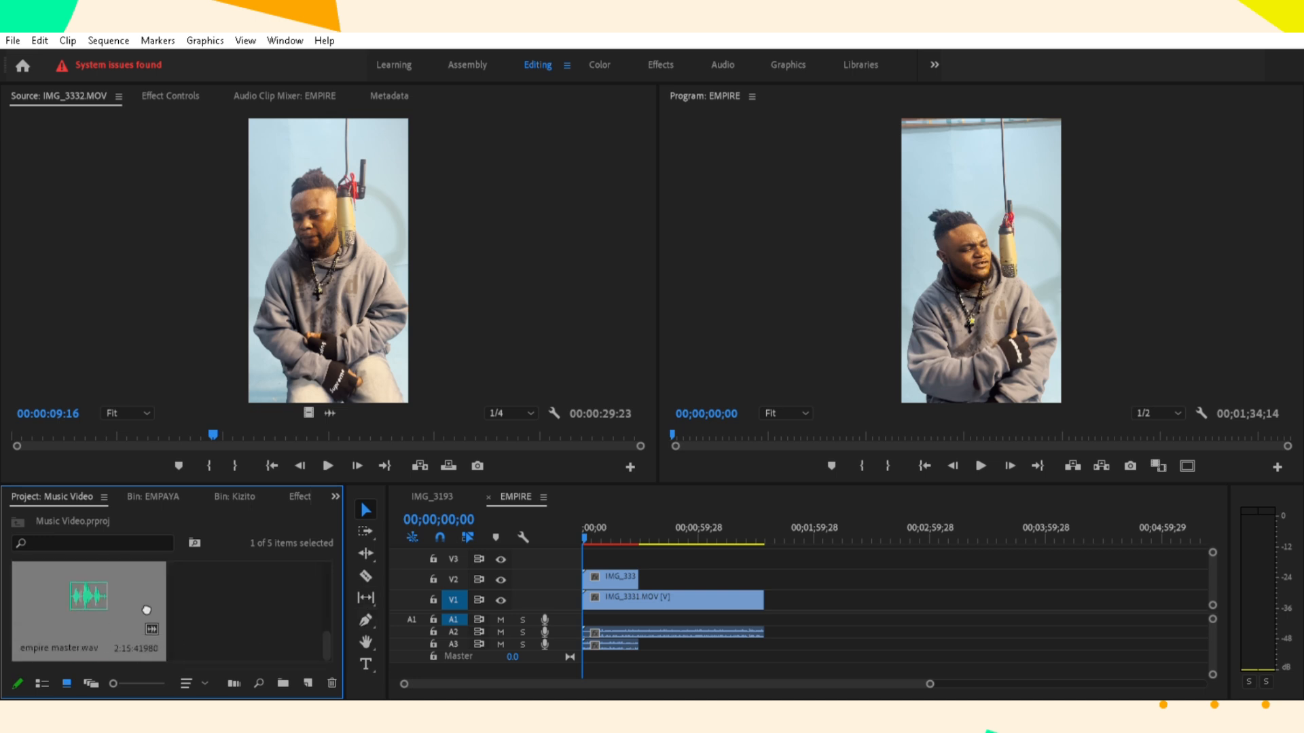
{"action": "left_click_drag", "start_coordinate": [144, 610], "coordinate": [576, 605]}
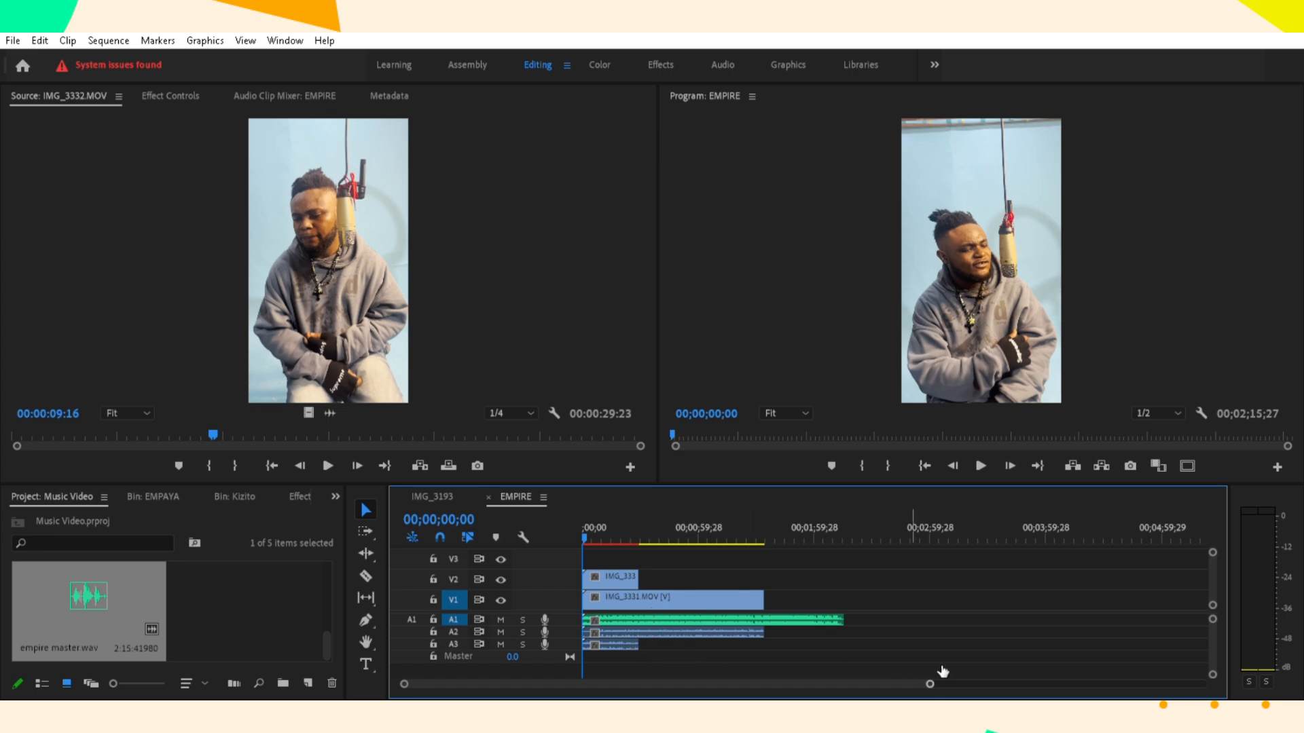
{"action": "left_click_drag", "start_coordinate": [939, 674], "coordinate": [957, 675]}
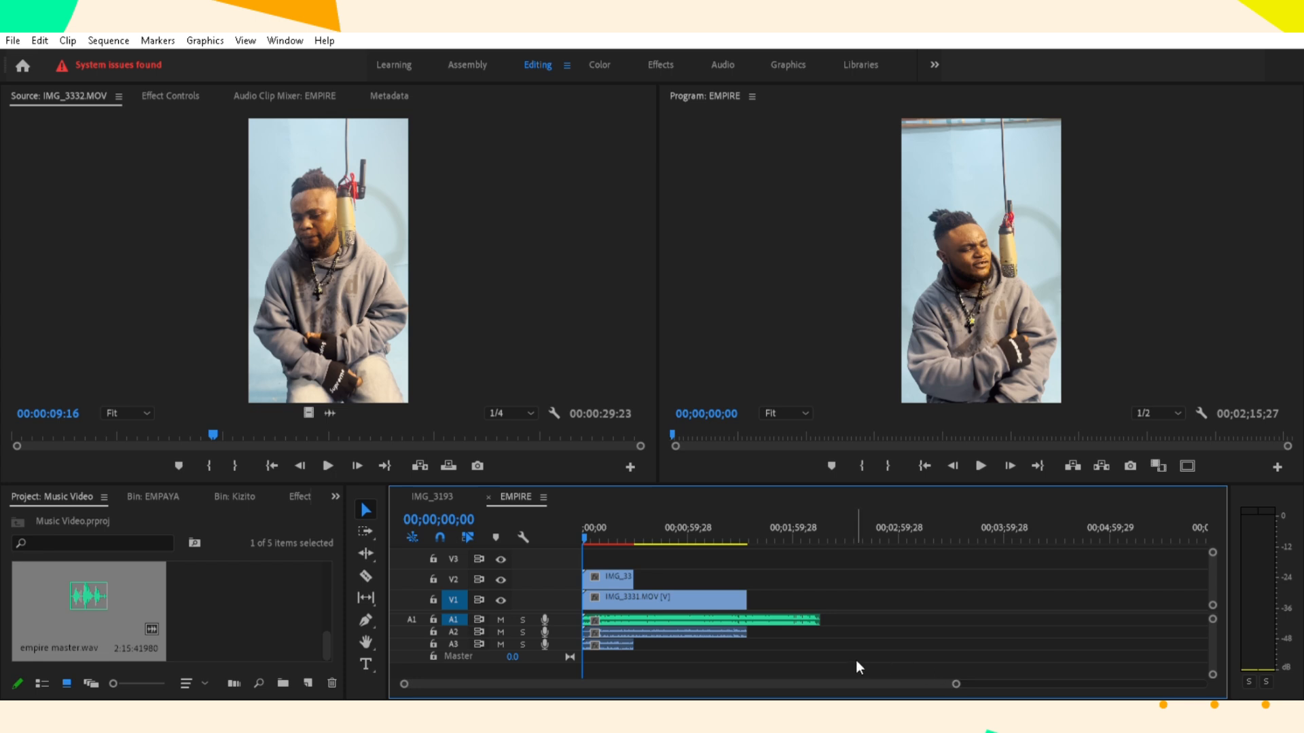
Add IMG_3333.MOV from the EMPAYA bin to V3 at the start of the sequence
{"action": "left_click", "coordinate": [170, 495]}
{"action": "scroll", "coordinate": [324, 591], "scroll_direction": "down", "scroll_amount": 1}
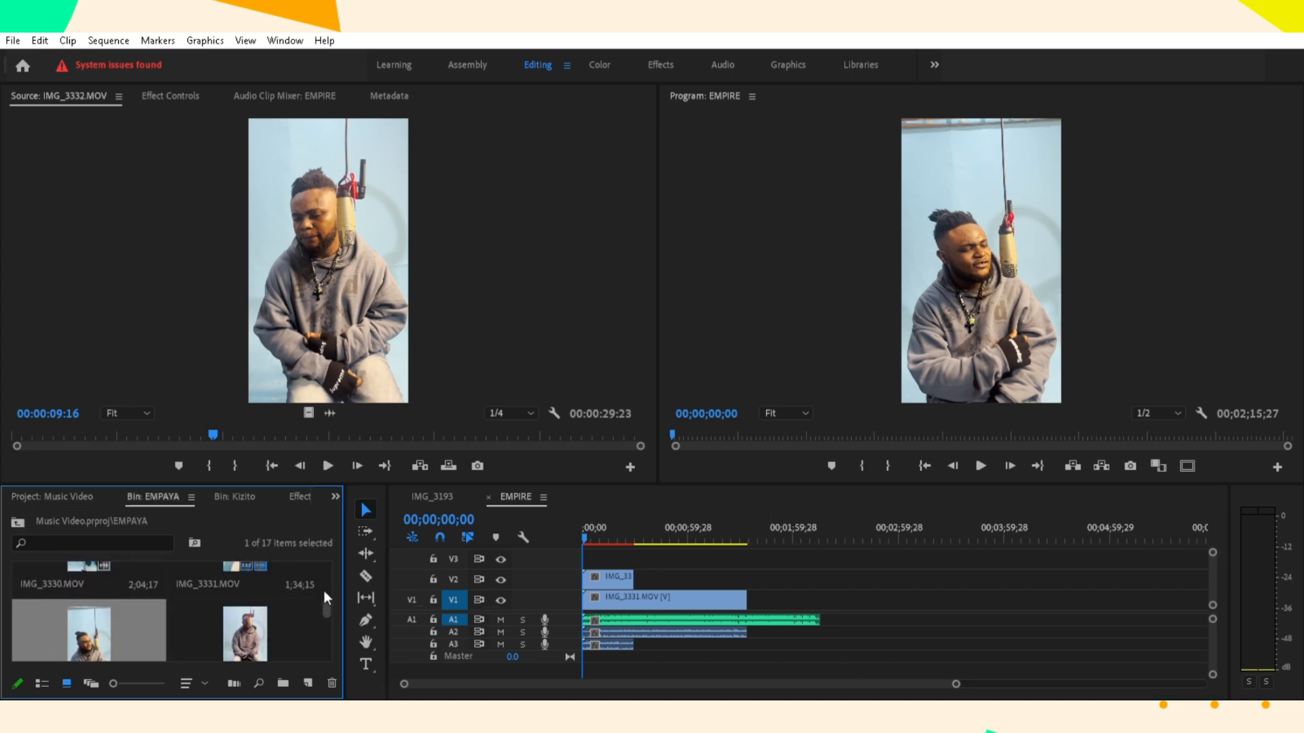
{"action": "scroll", "coordinate": [324, 591], "scroll_direction": "down", "scroll_amount": 1}
{"action": "left_click_drag", "start_coordinate": [243, 589], "coordinate": [575, 541]}
{"action": "left_click_drag", "start_coordinate": [1214, 550], "coordinate": [1221, 527]}
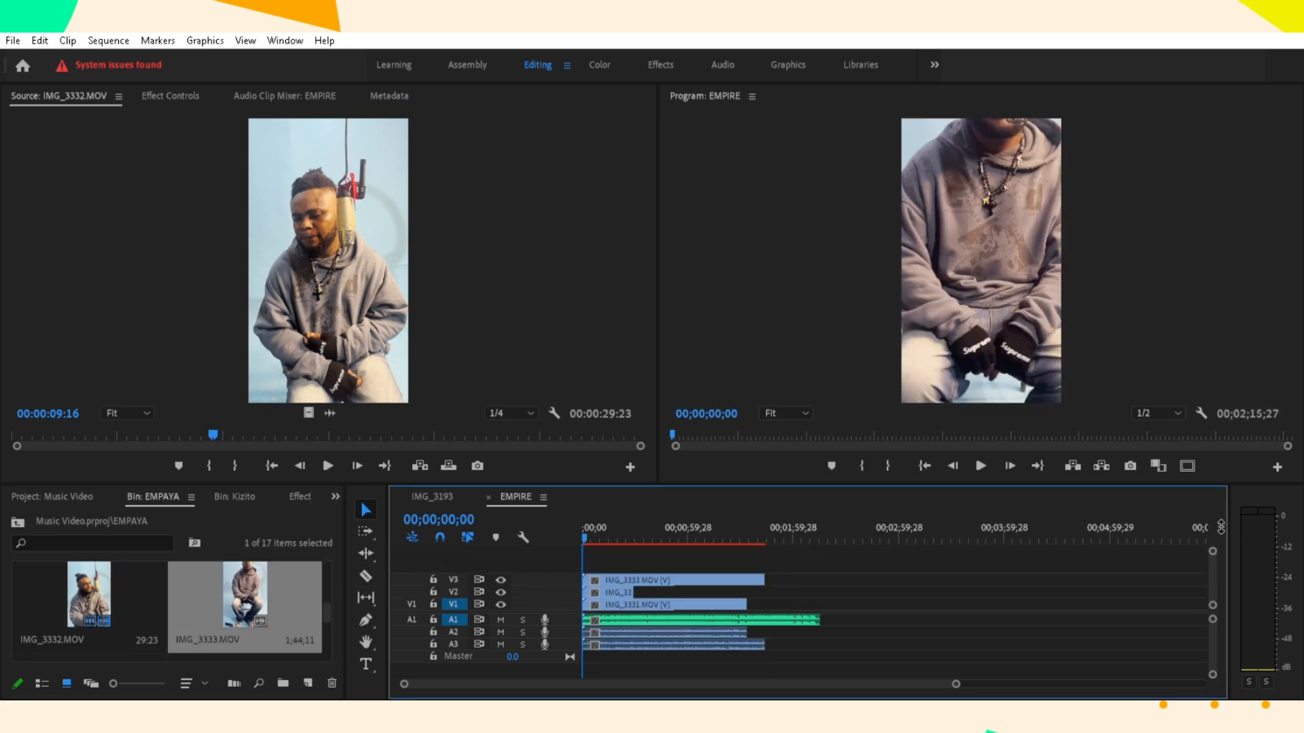
Add IMG_3334.MOV from the EMPAYA bin on a new V4 track at the sequence start
{"action": "left_click", "coordinate": [326, 595]}
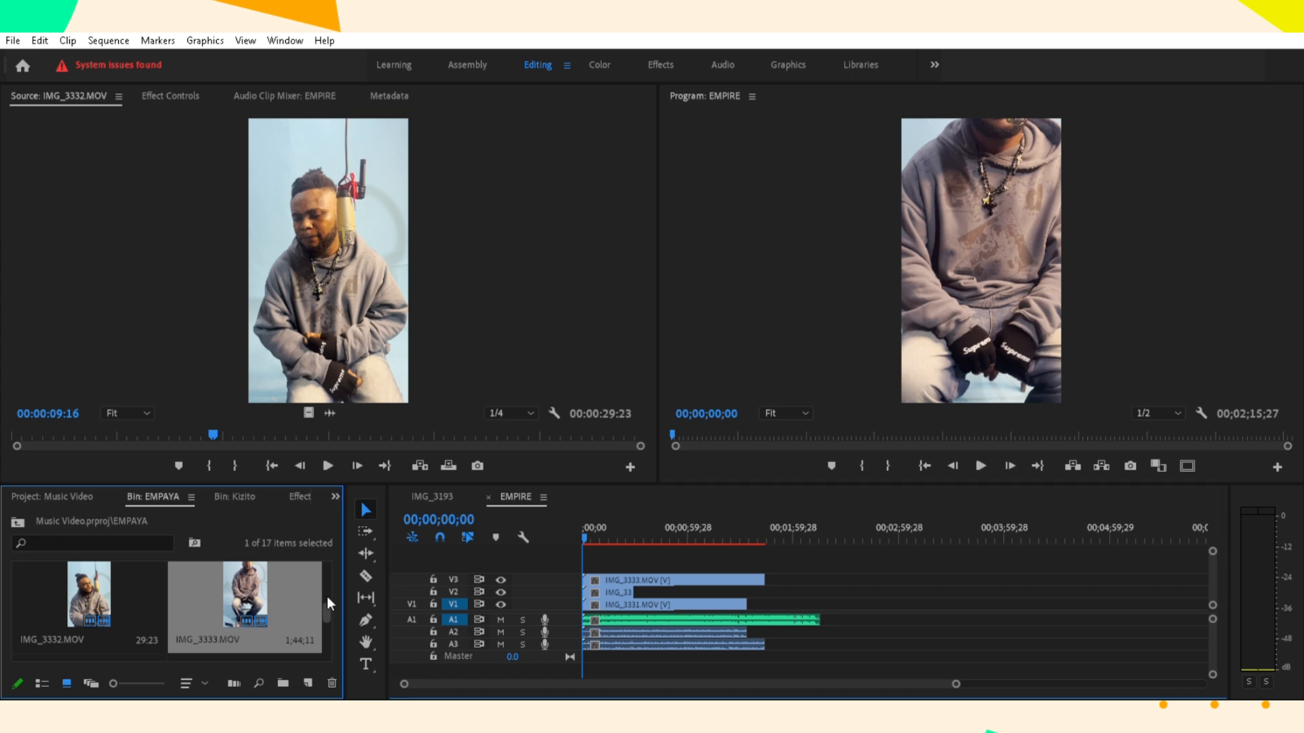
{"action": "left_click_drag", "start_coordinate": [327, 597], "coordinate": [326, 605]}
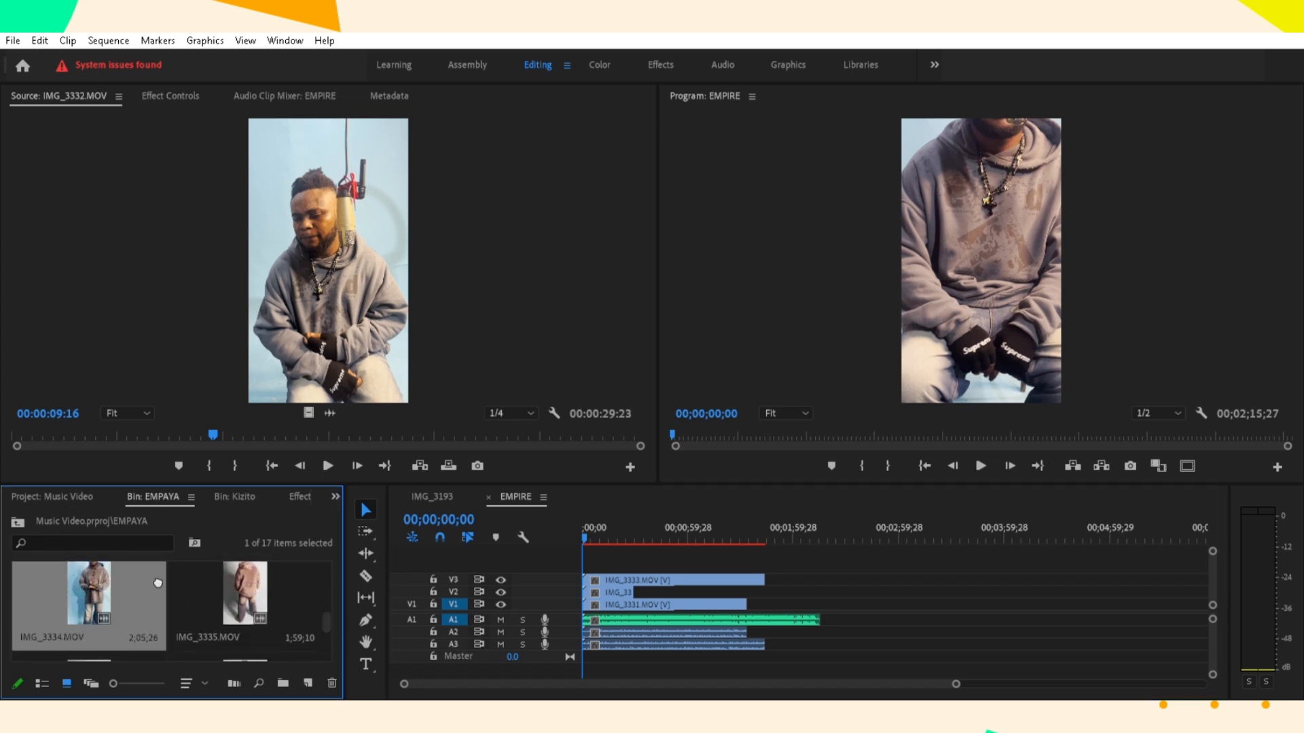
{"action": "left_click_drag", "start_coordinate": [158, 583], "coordinate": [584, 550]}
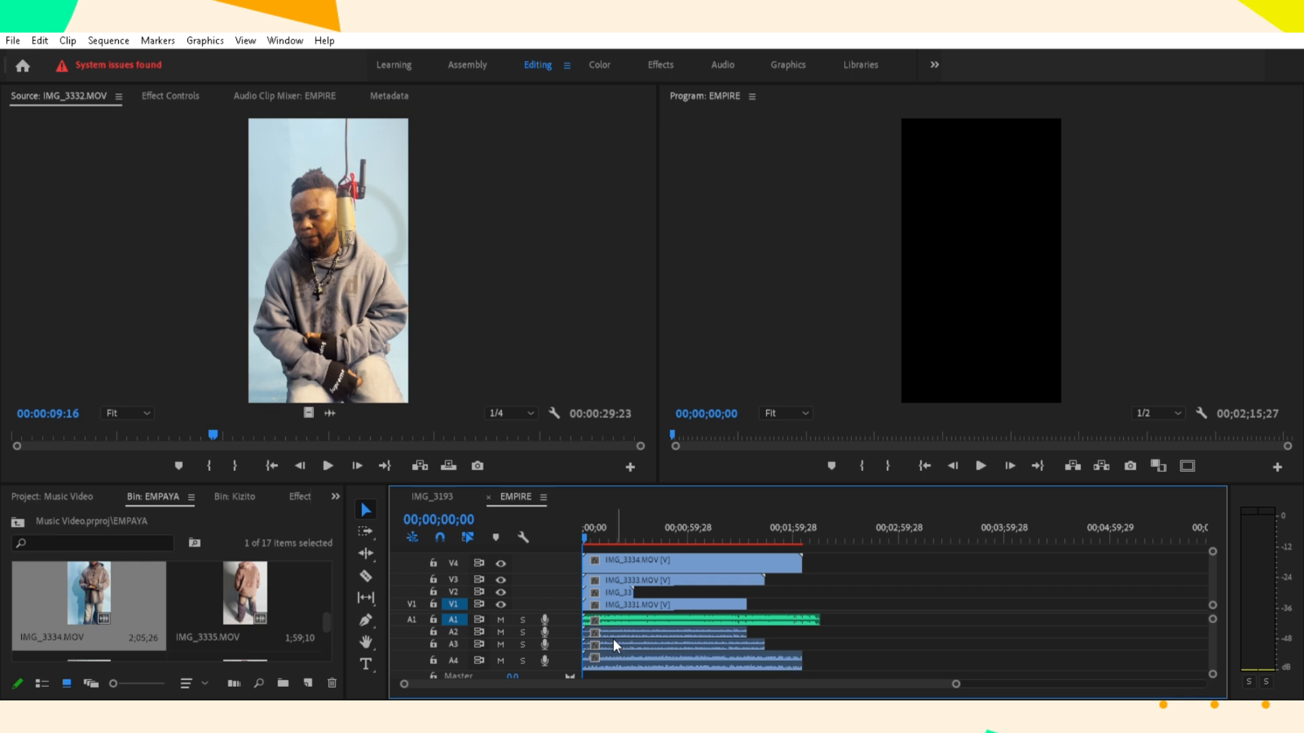
Open IMG_3335.MOV in the source monitor and place it on a new V5 track at the sequence start
{"action": "double_click", "coordinate": [228, 582]}
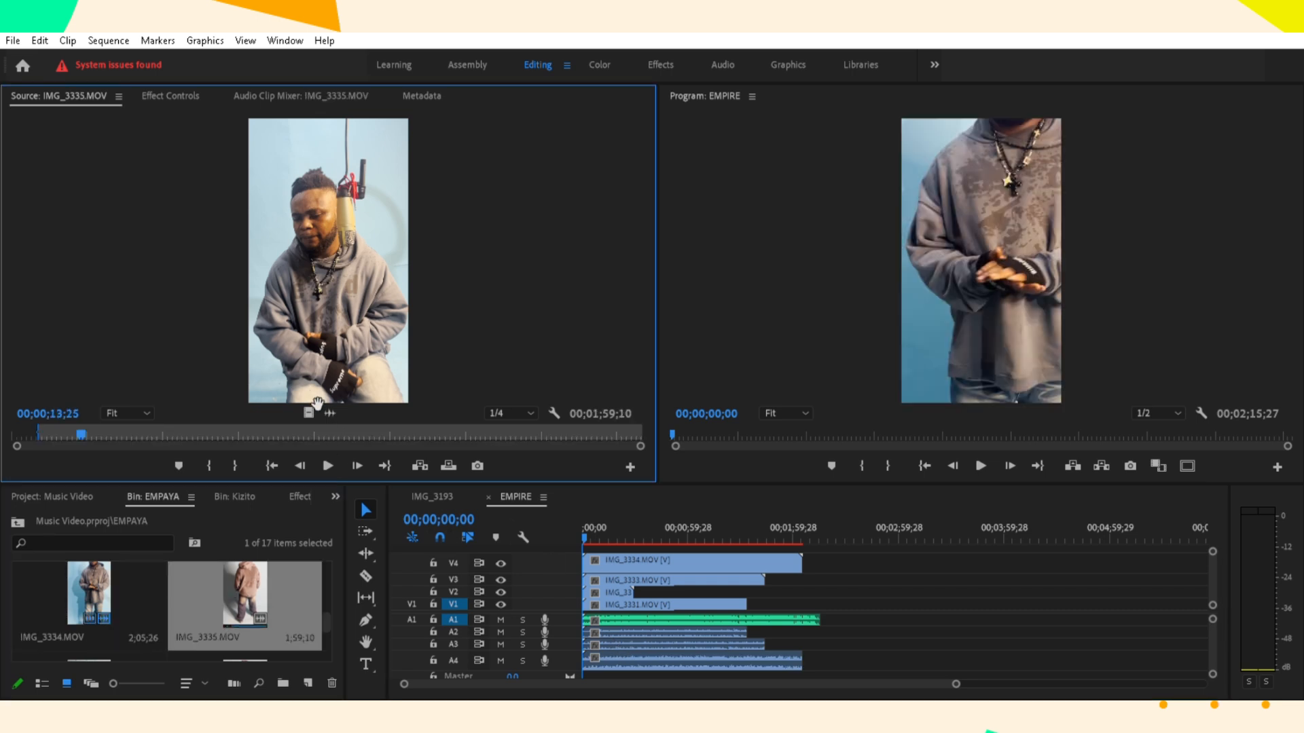
{"action": "left_click_drag", "start_coordinate": [317, 406], "coordinate": [346, 266]}
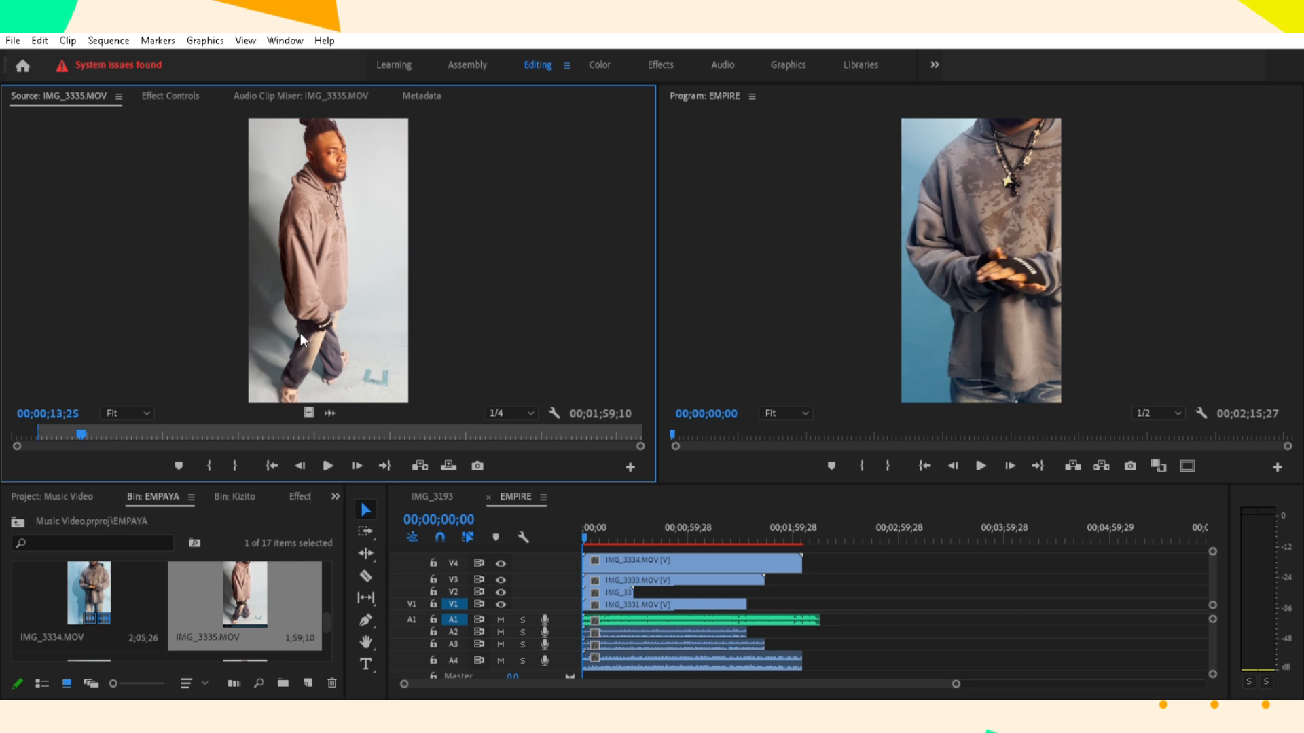
{"action": "left_click_drag", "start_coordinate": [300, 333], "coordinate": [597, 549]}
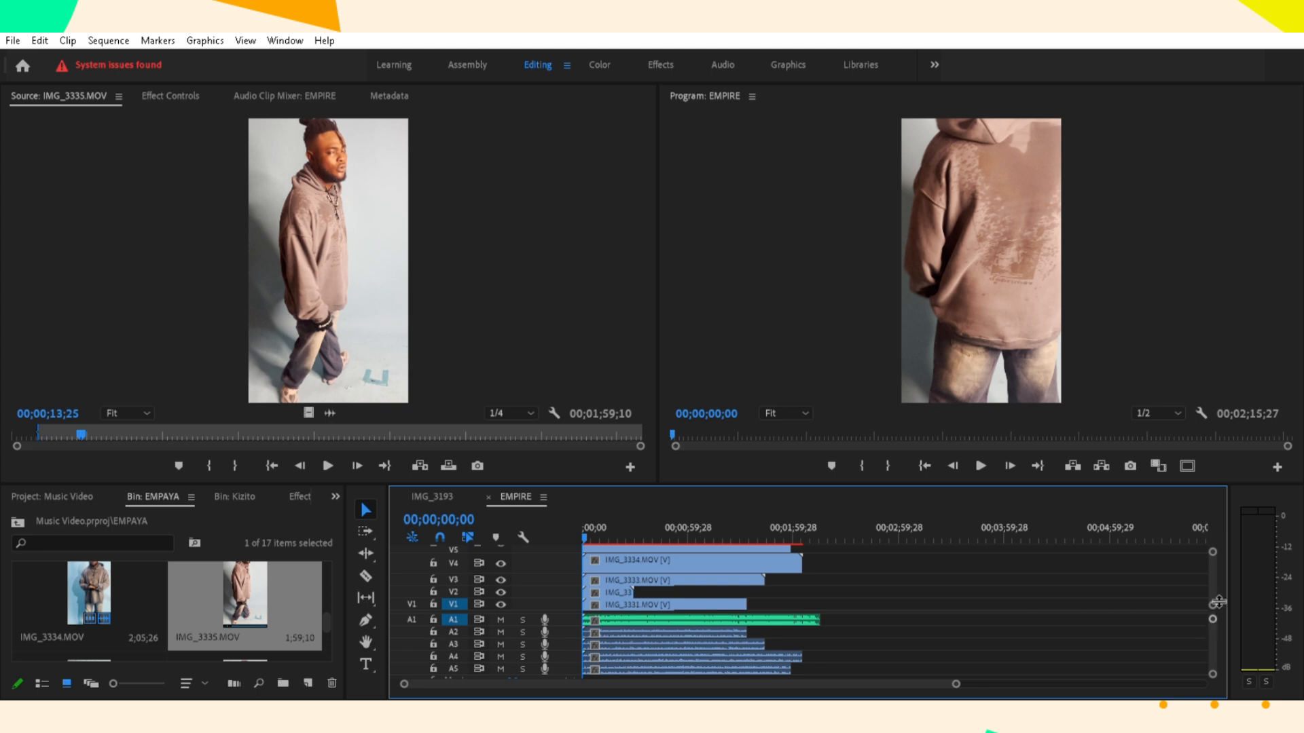
{"action": "scroll", "coordinate": [1215, 553], "scroll_direction": "up", "scroll_amount": 1}
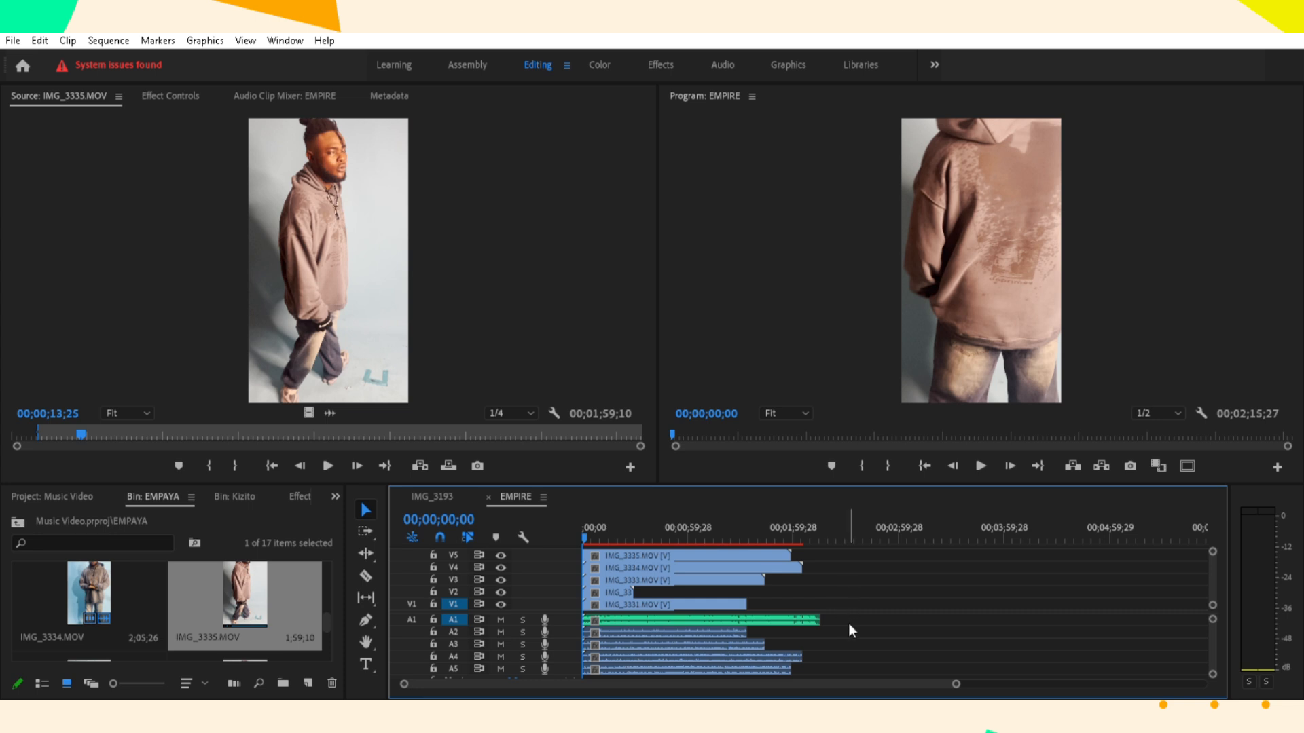
Synchronize all clips in the sequence by Audio, using track channel 1
{"action": "key", "text": "ctrl+a"}
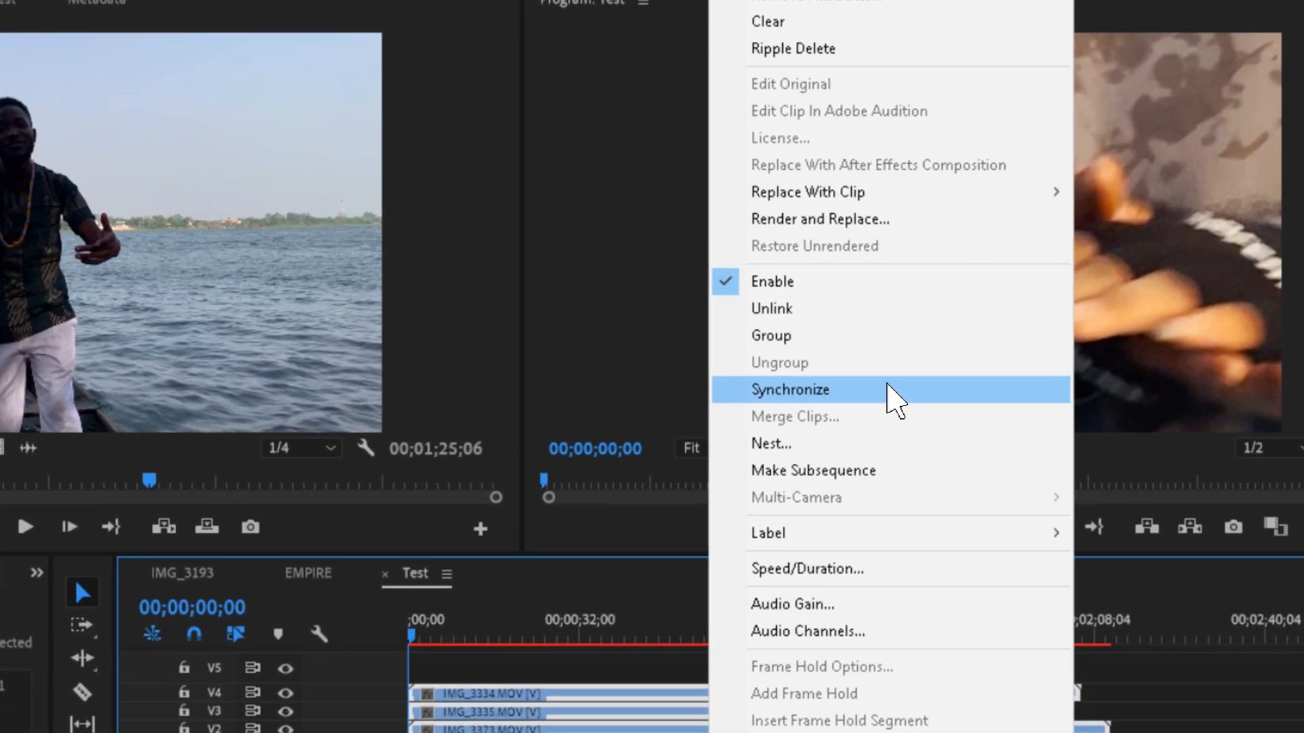
{"action": "left_click", "coordinate": [888, 389]}
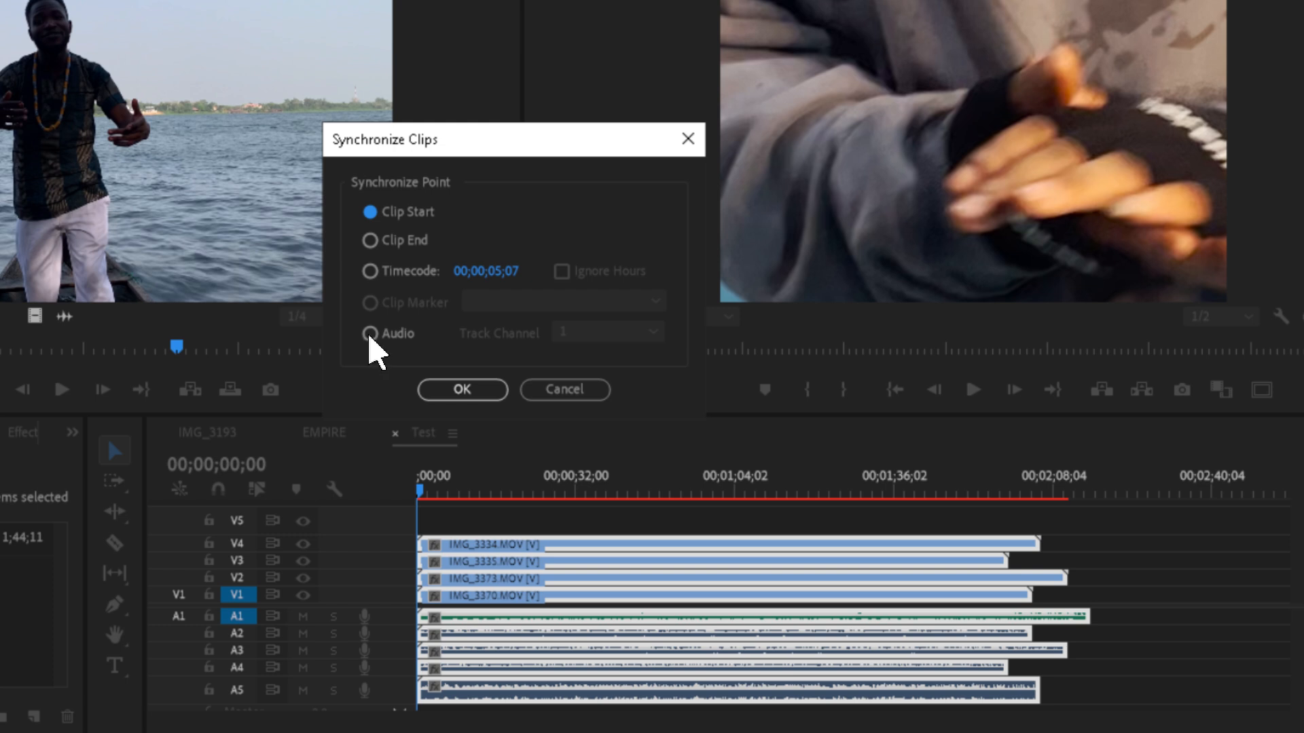
{"action": "left_click", "coordinate": [370, 334]}
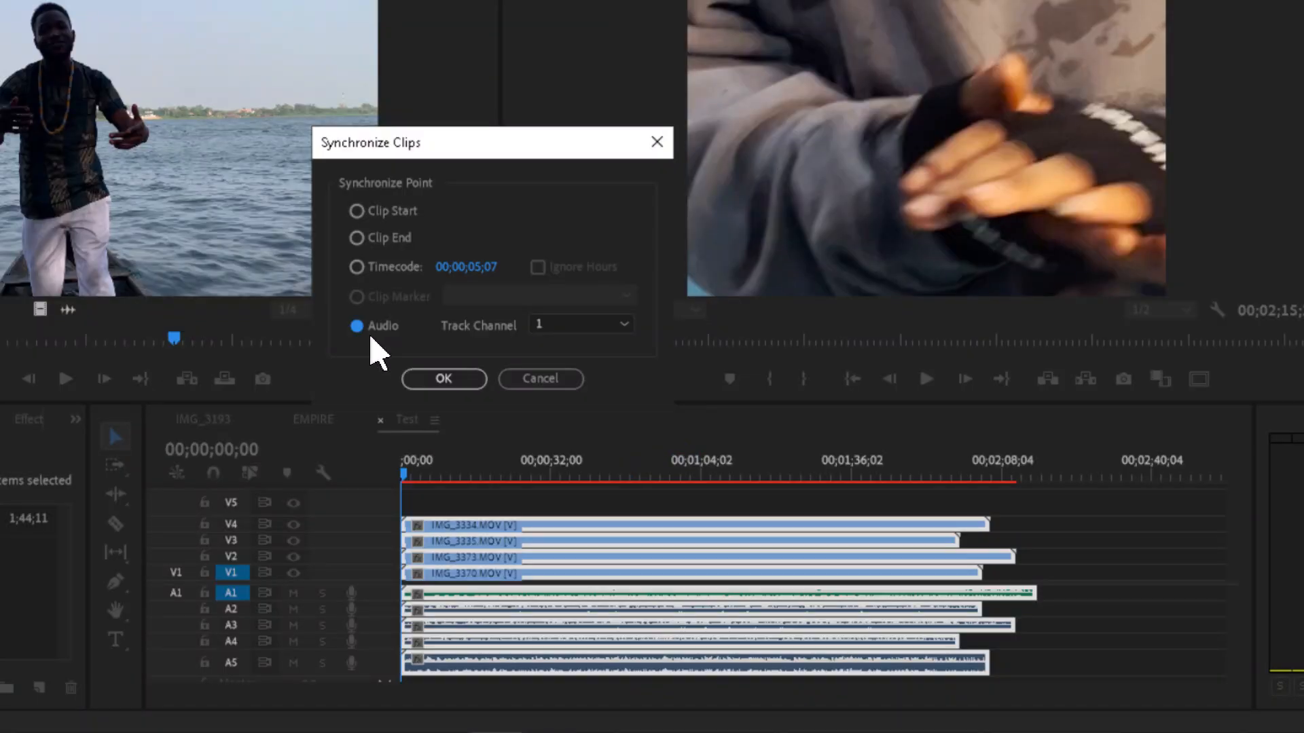
{"action": "key", "text": "Return"}
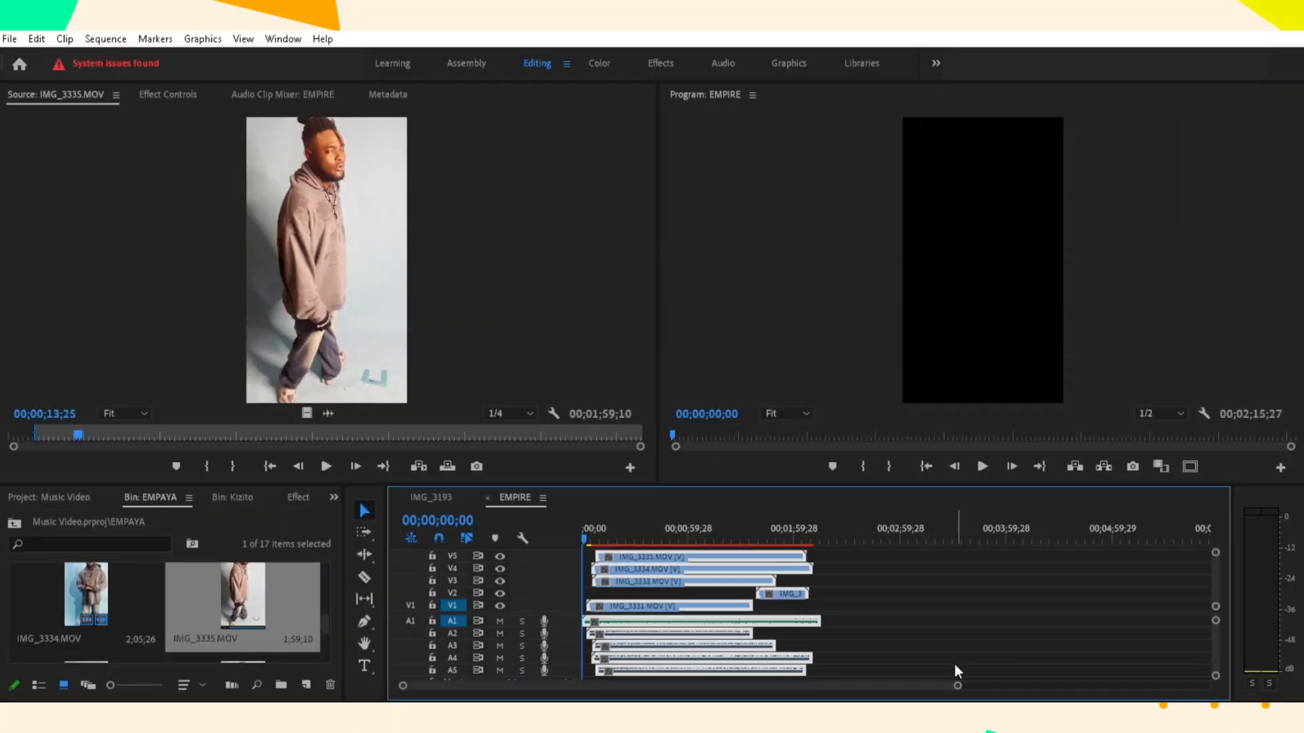
Move the playhead to 00;00;03;07, where IMG_3331.MOV starts on V1, and leave no clips selected
{"action": "left_click_drag", "start_coordinate": [958, 685], "coordinate": [779, 685]}
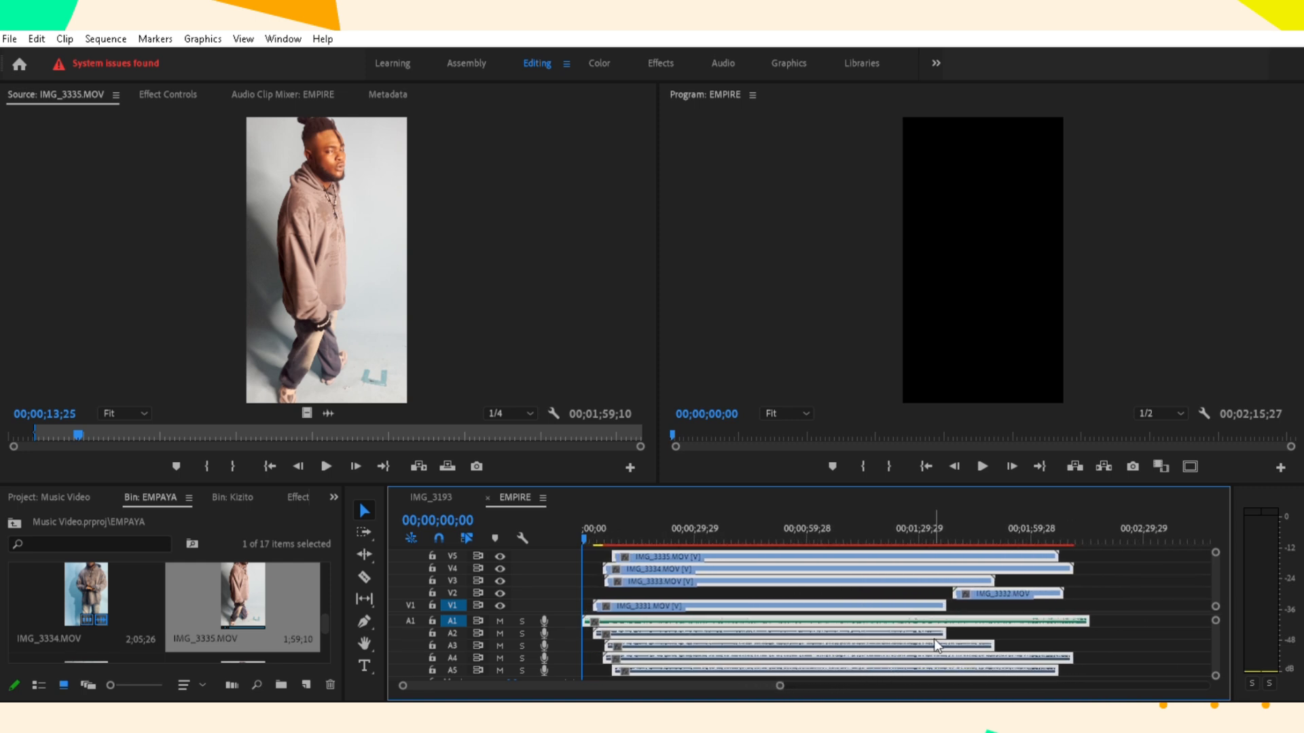
{"action": "left_click", "coordinate": [1112, 606]}
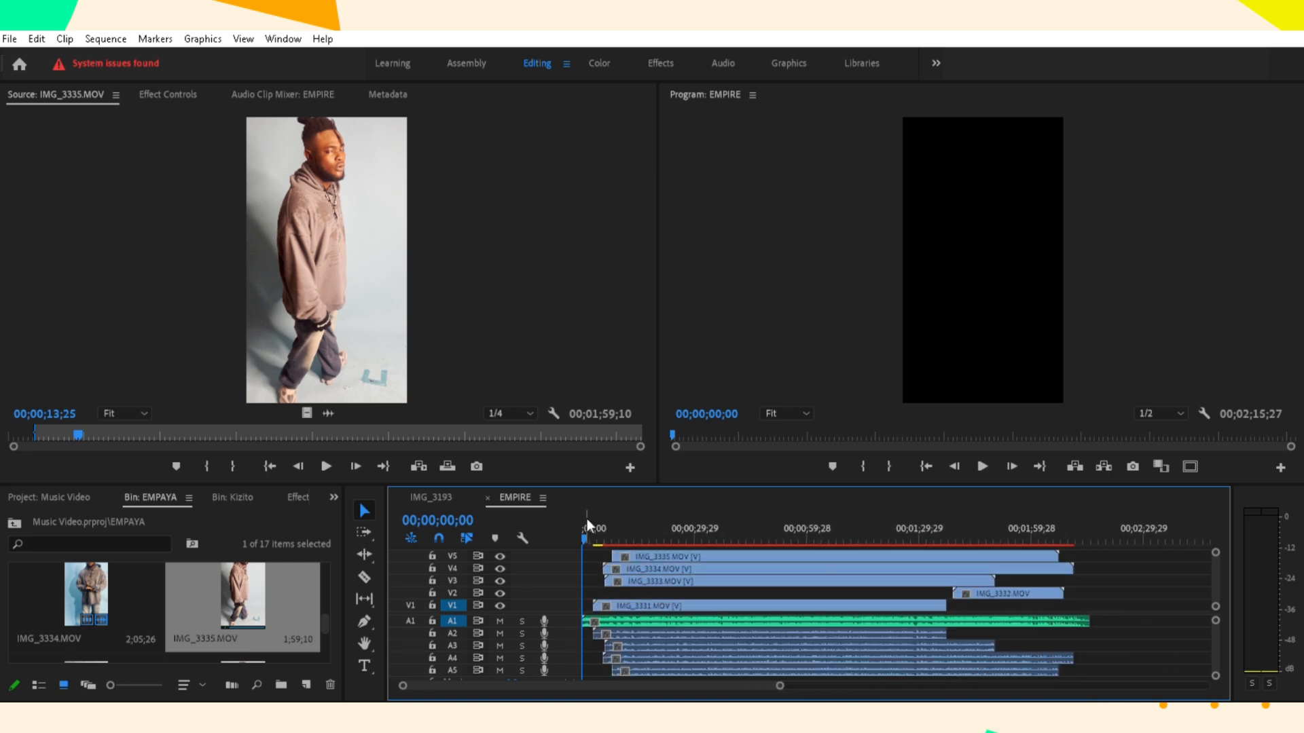
{"action": "left_click_drag", "start_coordinate": [587, 520], "coordinate": [596, 520]}
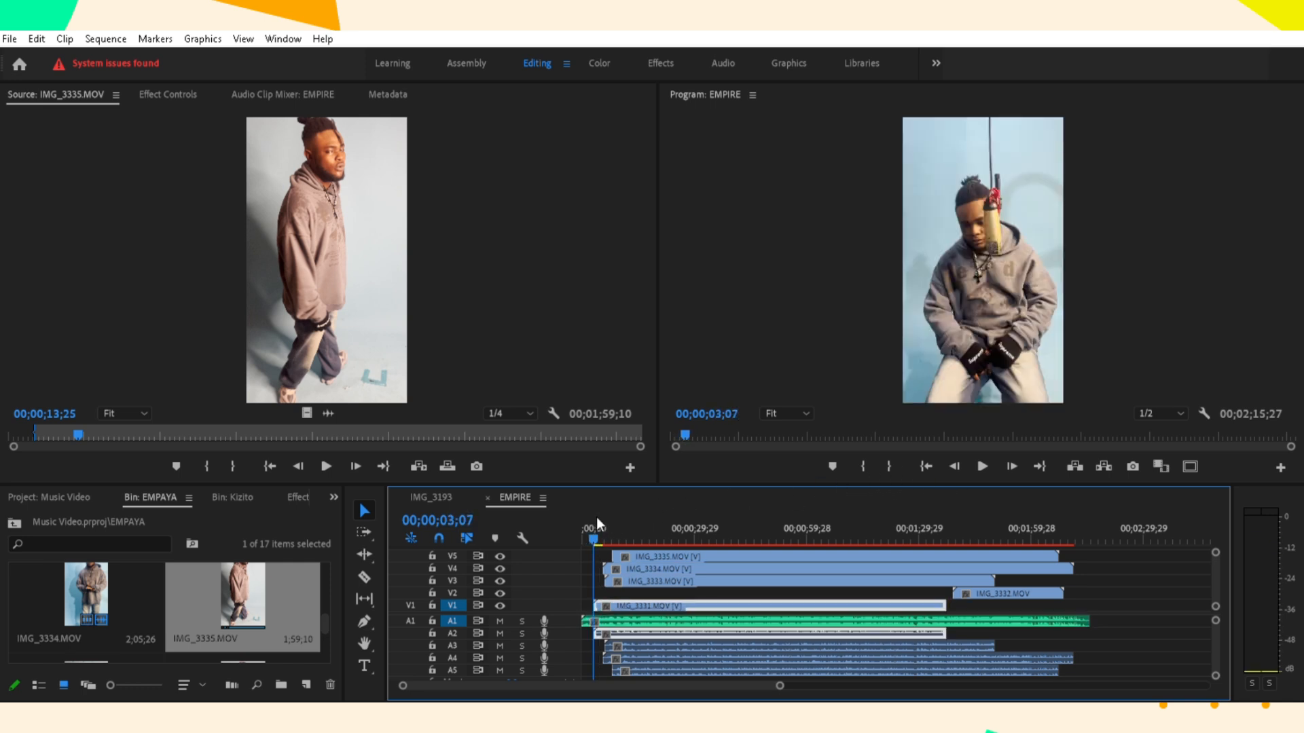
{"action": "left_click", "coordinate": [1104, 640]}
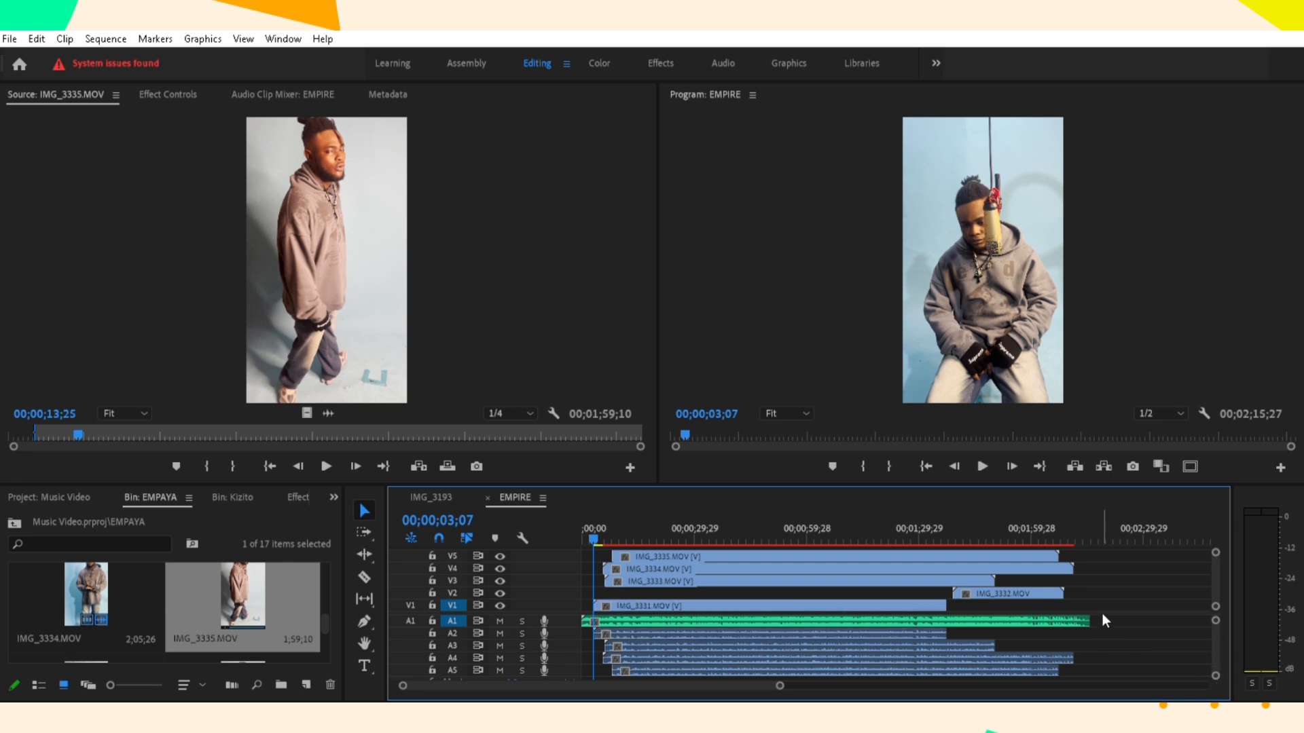
Unlink the audio from the video of all clips in the EMPIRE sequence
{"action": "key", "text": "ctrl+a"}
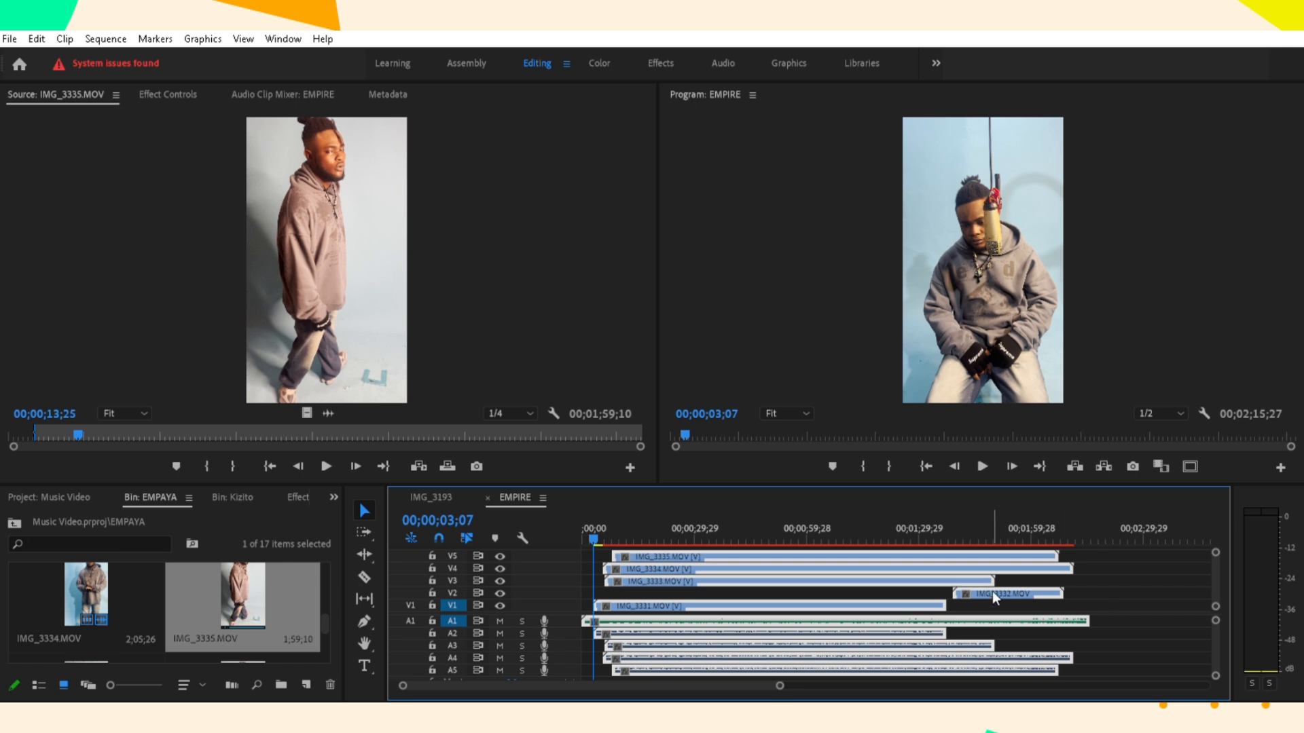
{"action": "left_click", "coordinate": [844, 623]}
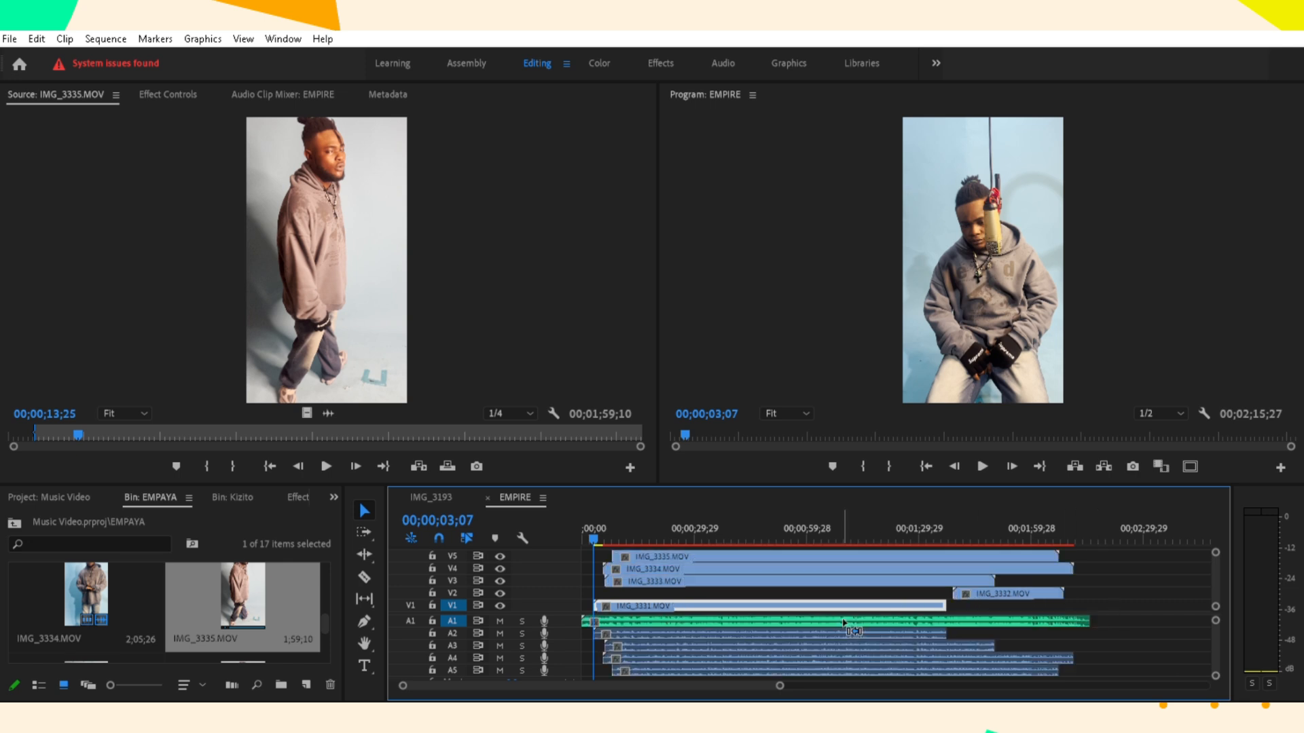
{"action": "left_click", "coordinate": [1115, 653]}
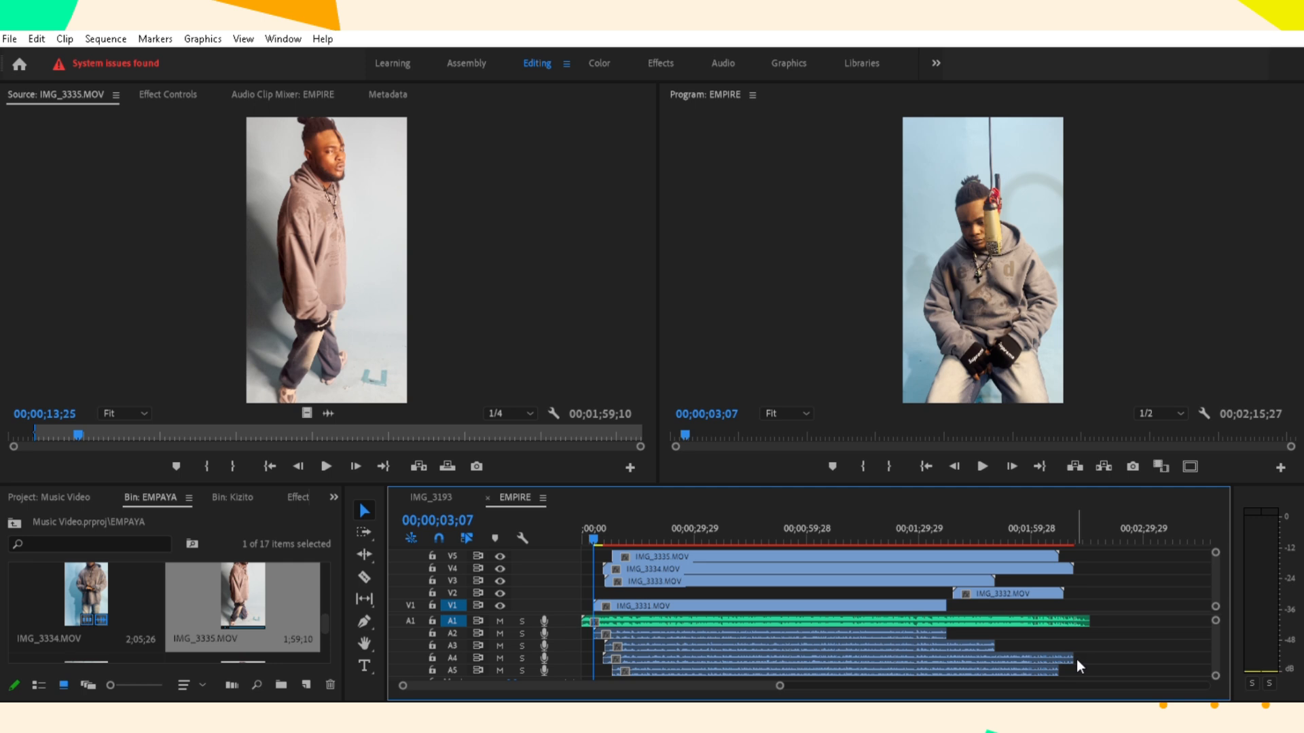
Delete the unlinked camera audio clips on tracks A2 to A5, keeping only the master audio on A1
{"action": "left_click_drag", "start_coordinate": [1076, 675], "coordinate": [665, 623]}
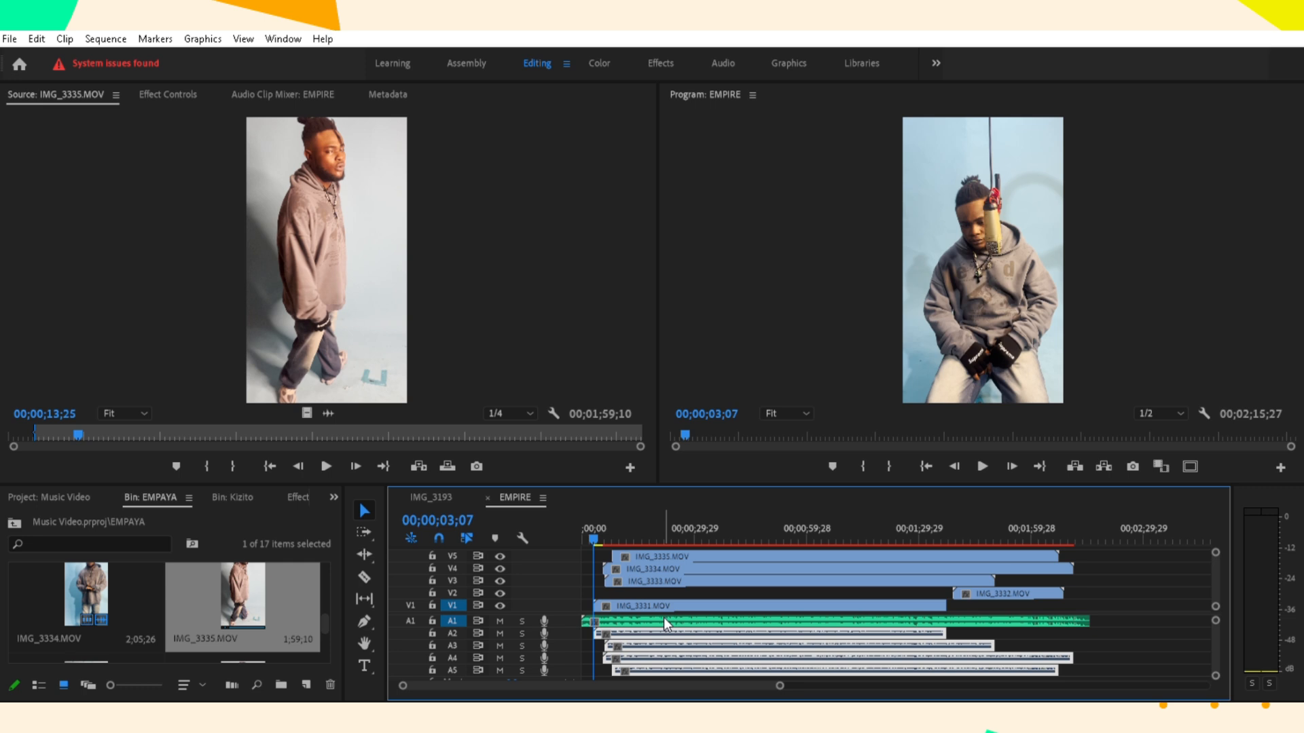
{"action": "key", "text": "Delete"}
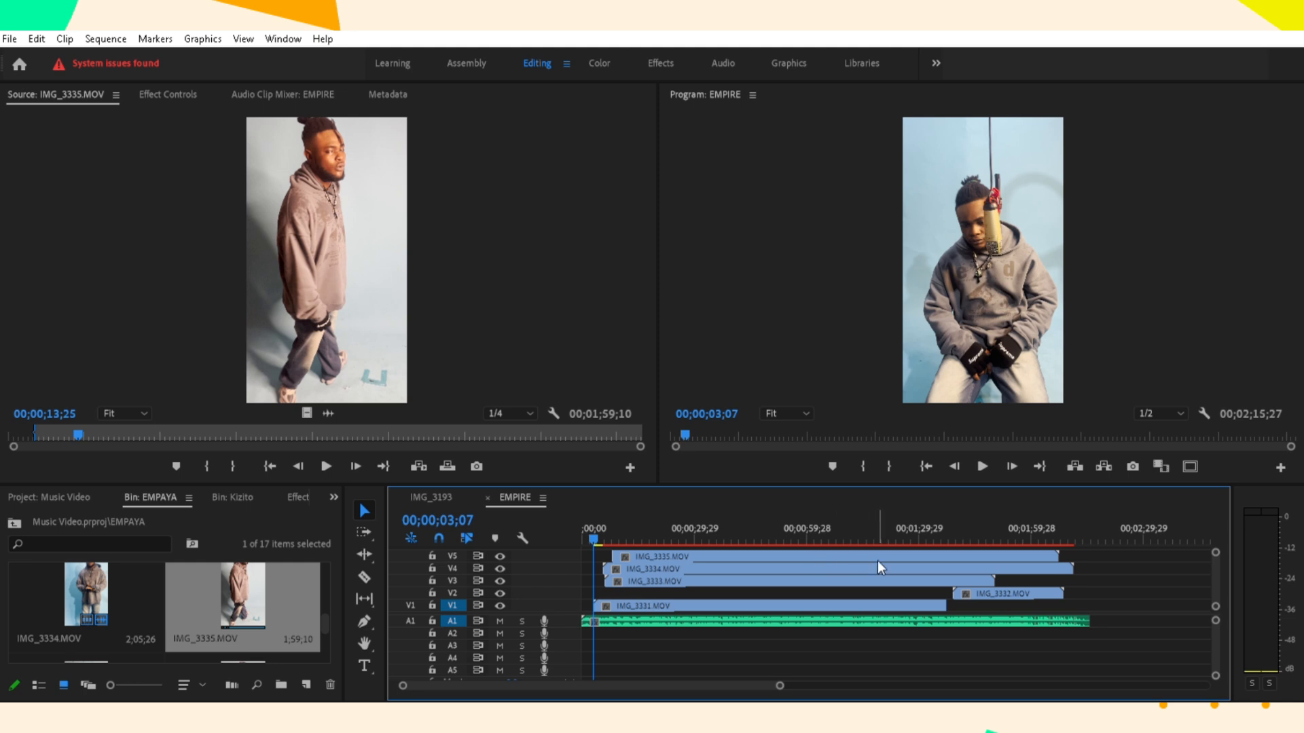
Move IMG_3332.MOV down to V1, and shift IMG_3333.MOV, IMG_3334.MOV and IMG_3335.MOV down one track each to V2, V3 and V4
{"action": "left_click", "coordinate": [977, 584]}
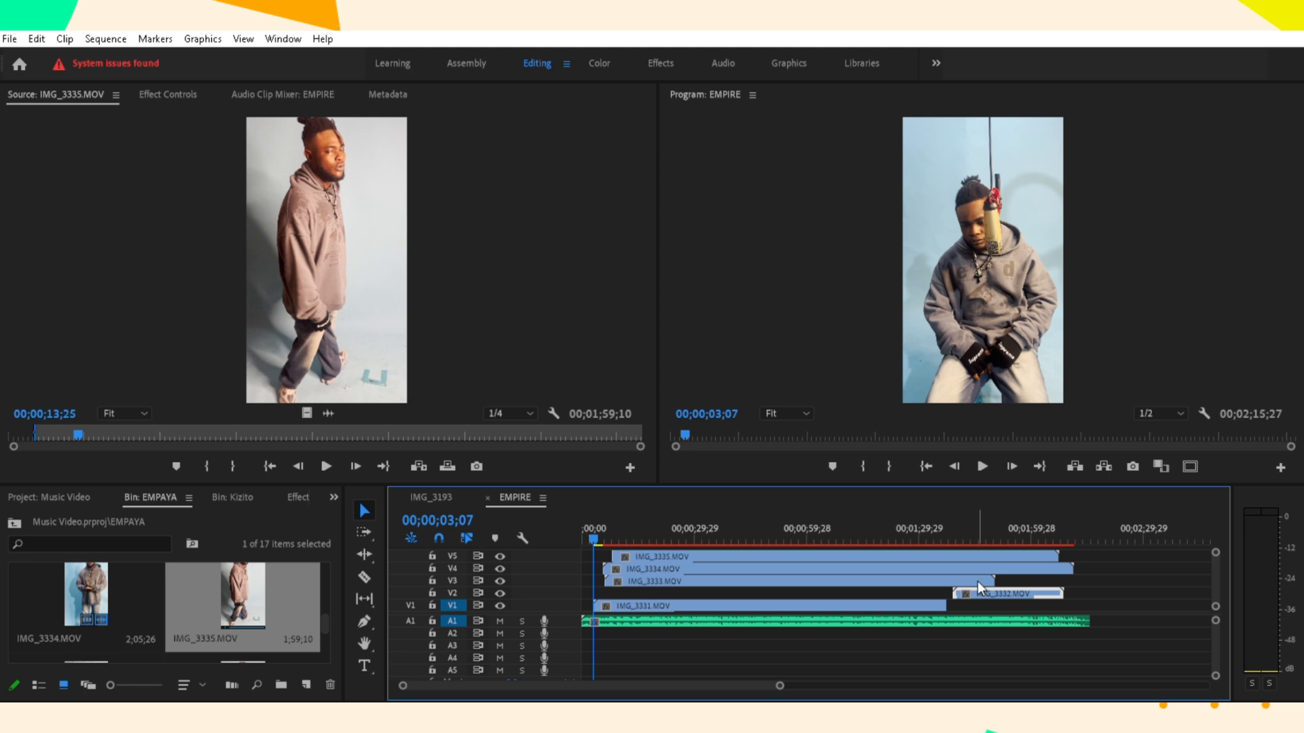
{"action": "key", "text": "alt+Down"}
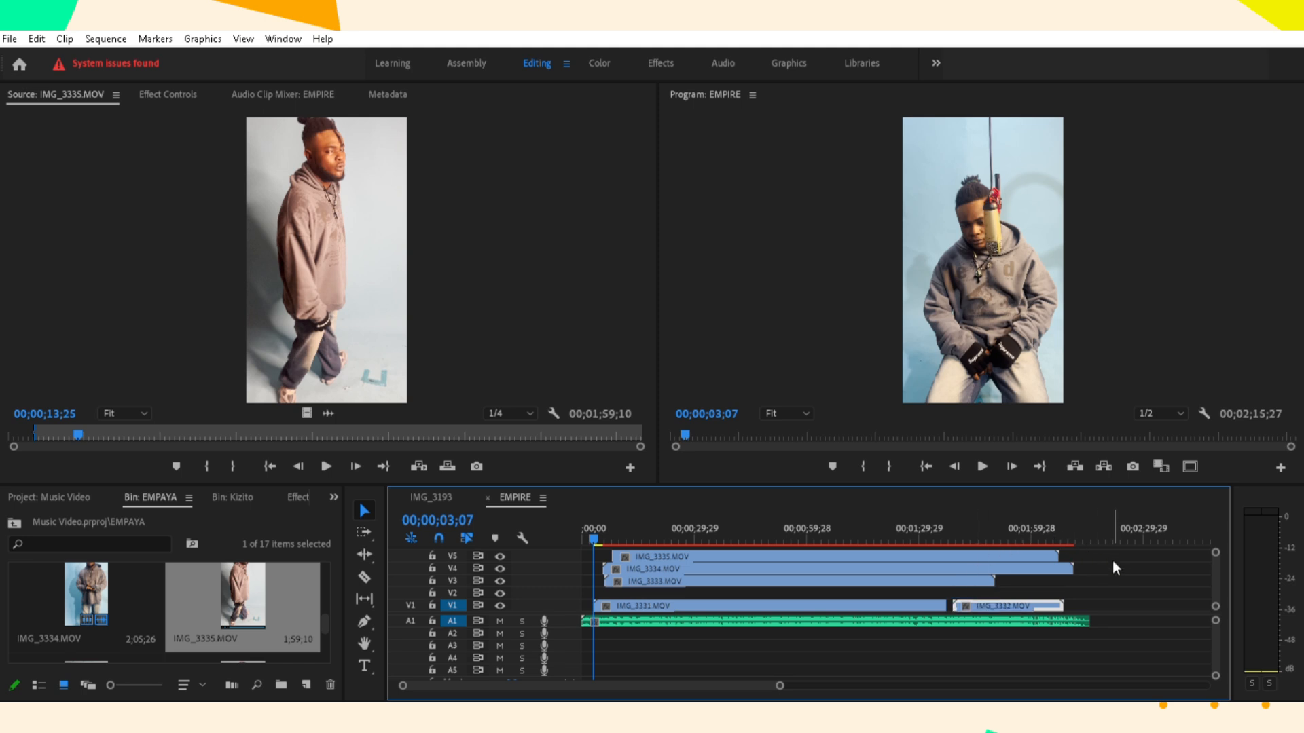
{"action": "left_click_drag", "start_coordinate": [1091, 577], "coordinate": [960, 538]}
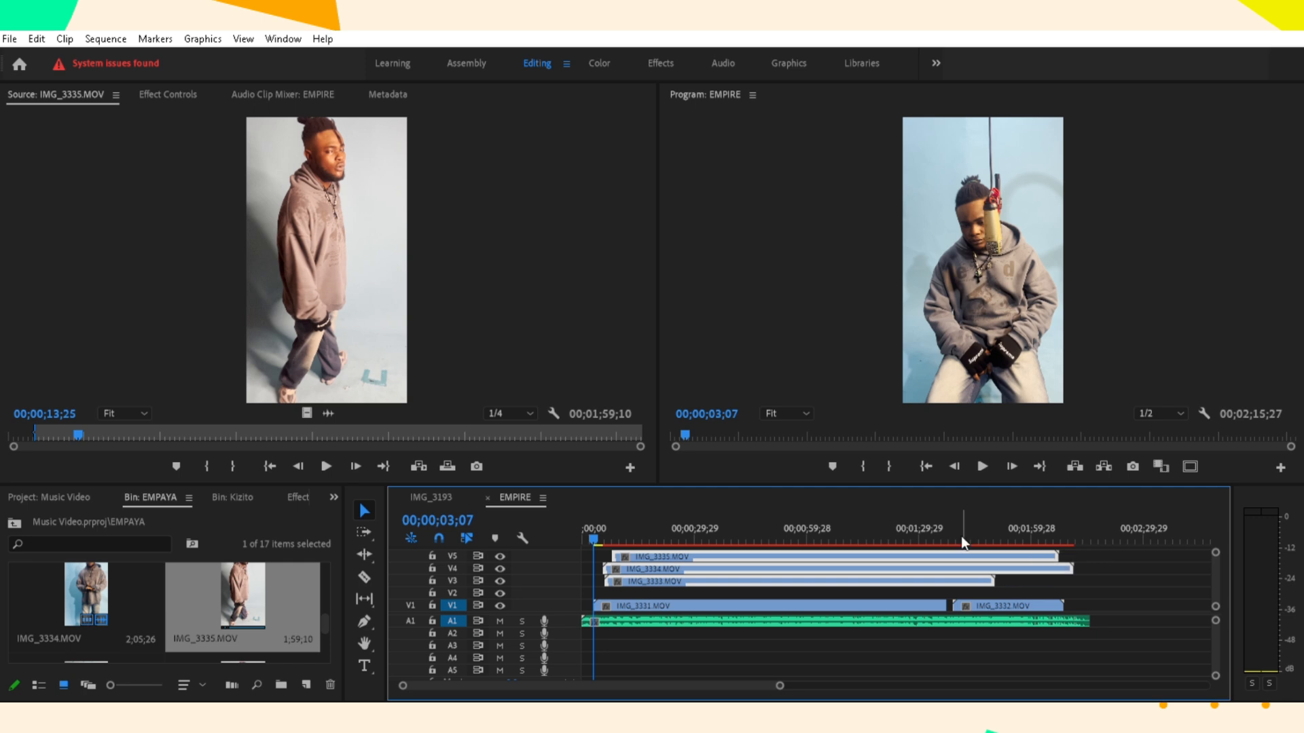
{"action": "key", "text": "alt+Down"}
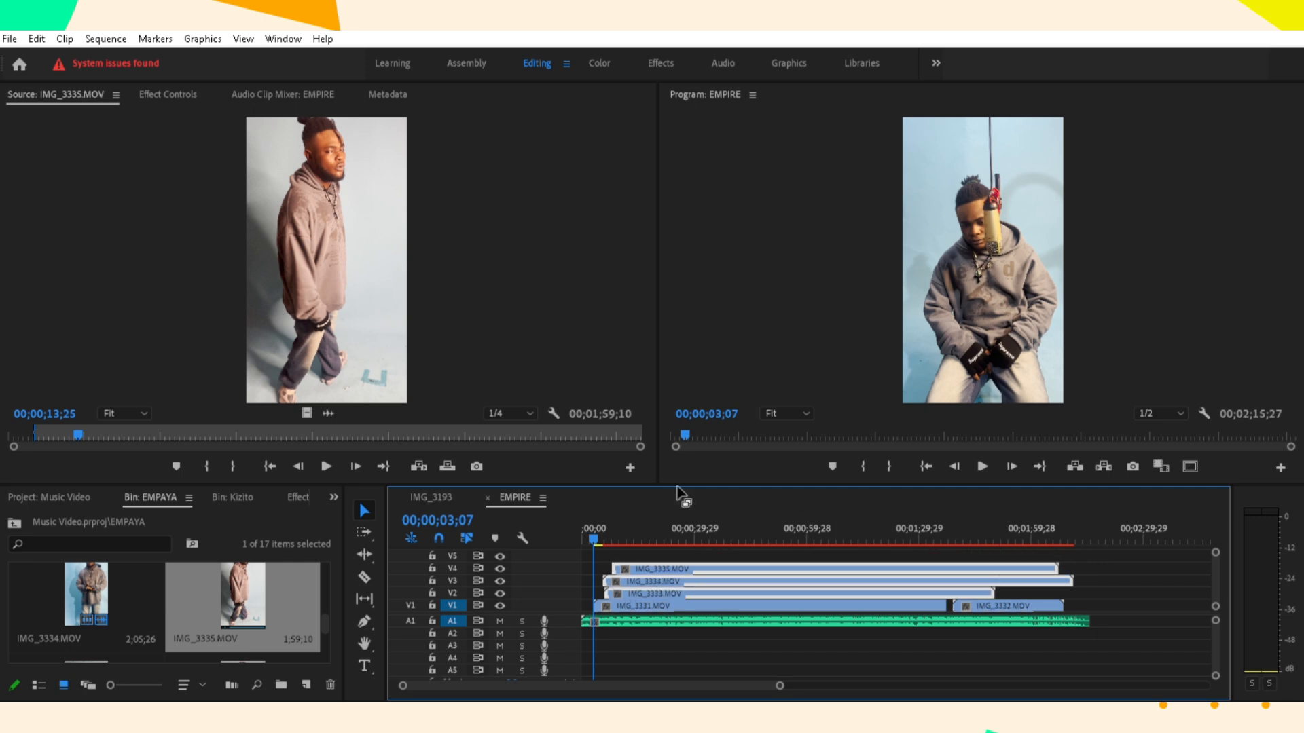
{"action": "left_click", "coordinate": [624, 550]}
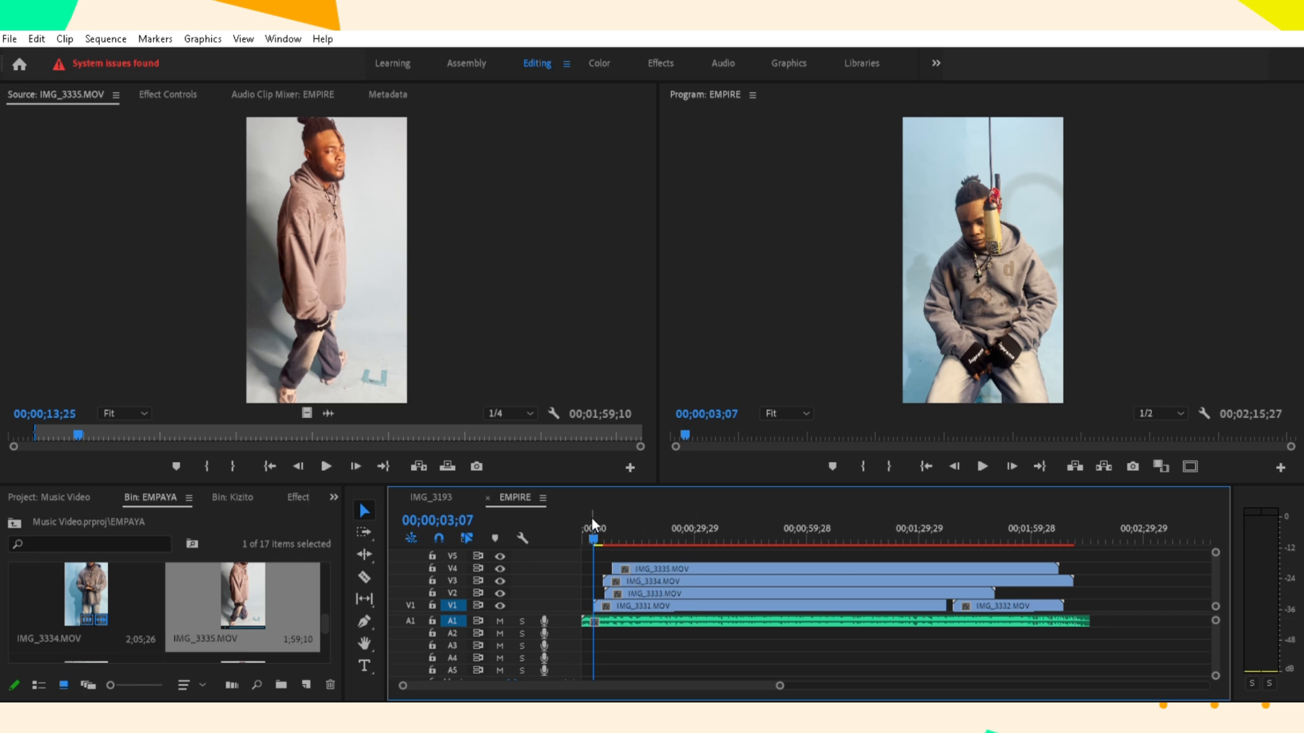
Play the EMPIRE sequence from 00;00;03;07 to check the takes against the master audio, stopping at 00;00;08;10
{"action": "left_click", "coordinate": [981, 462]}
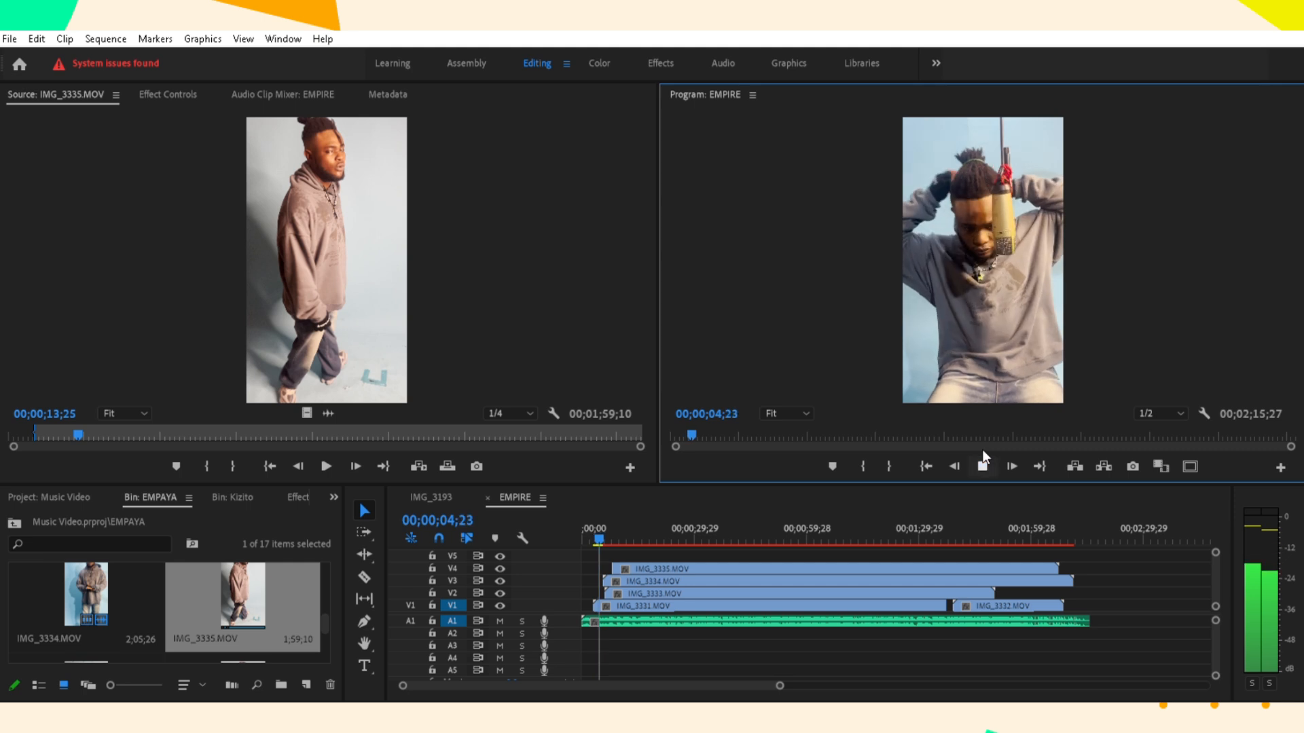
{"action": "left_click", "coordinate": [983, 451]}
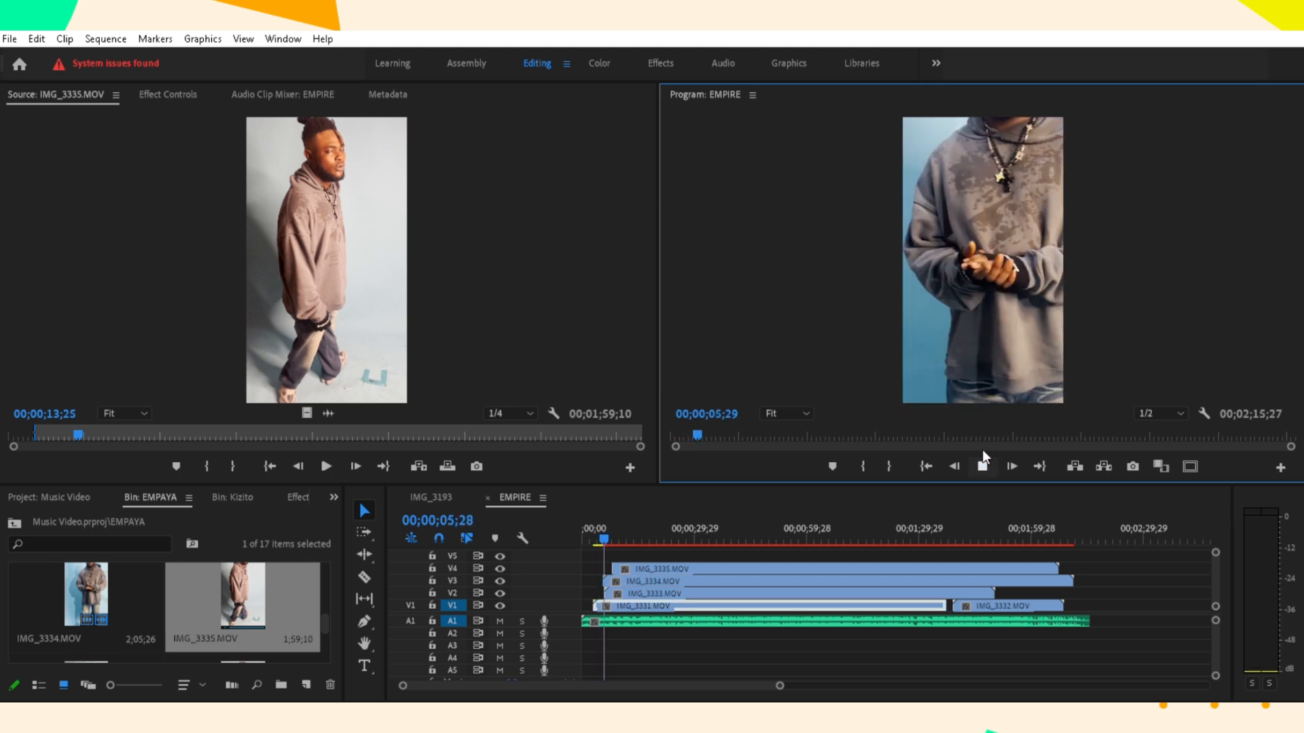
{"action": "left_click", "coordinate": [983, 451]}
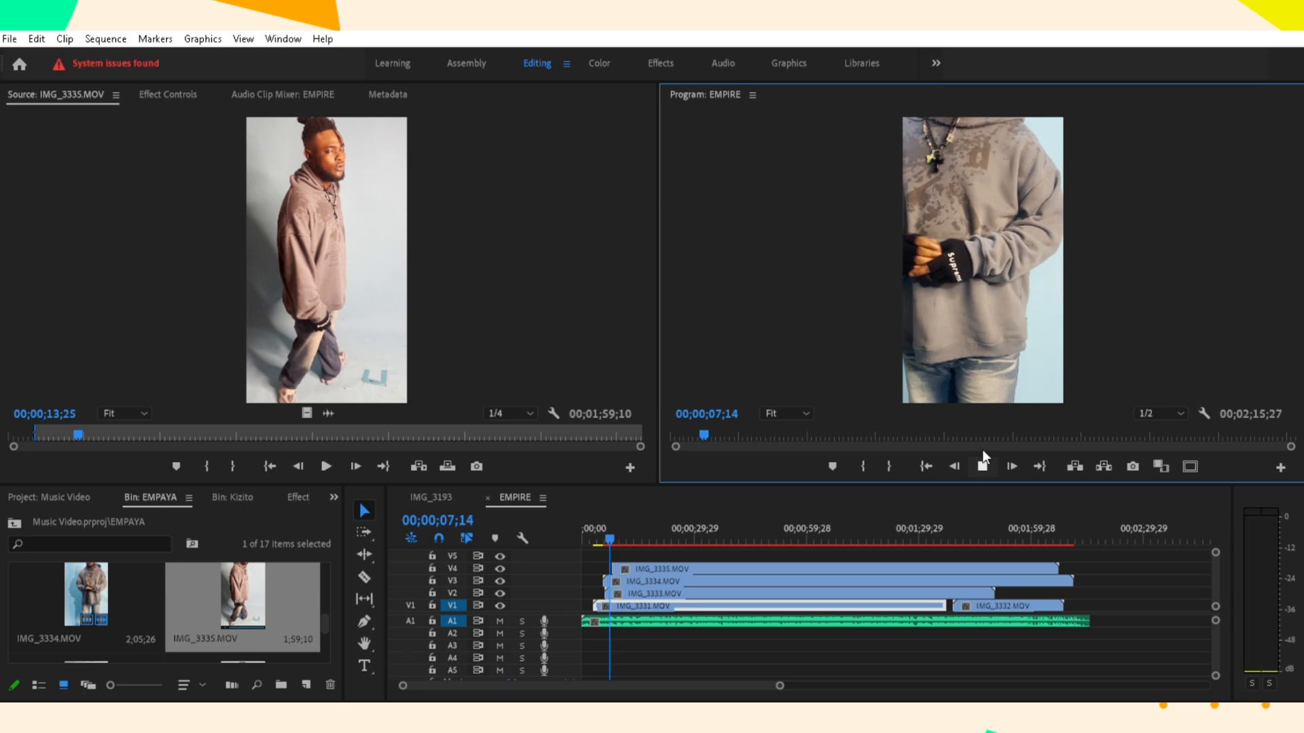
{"action": "left_click", "coordinate": [983, 451]}
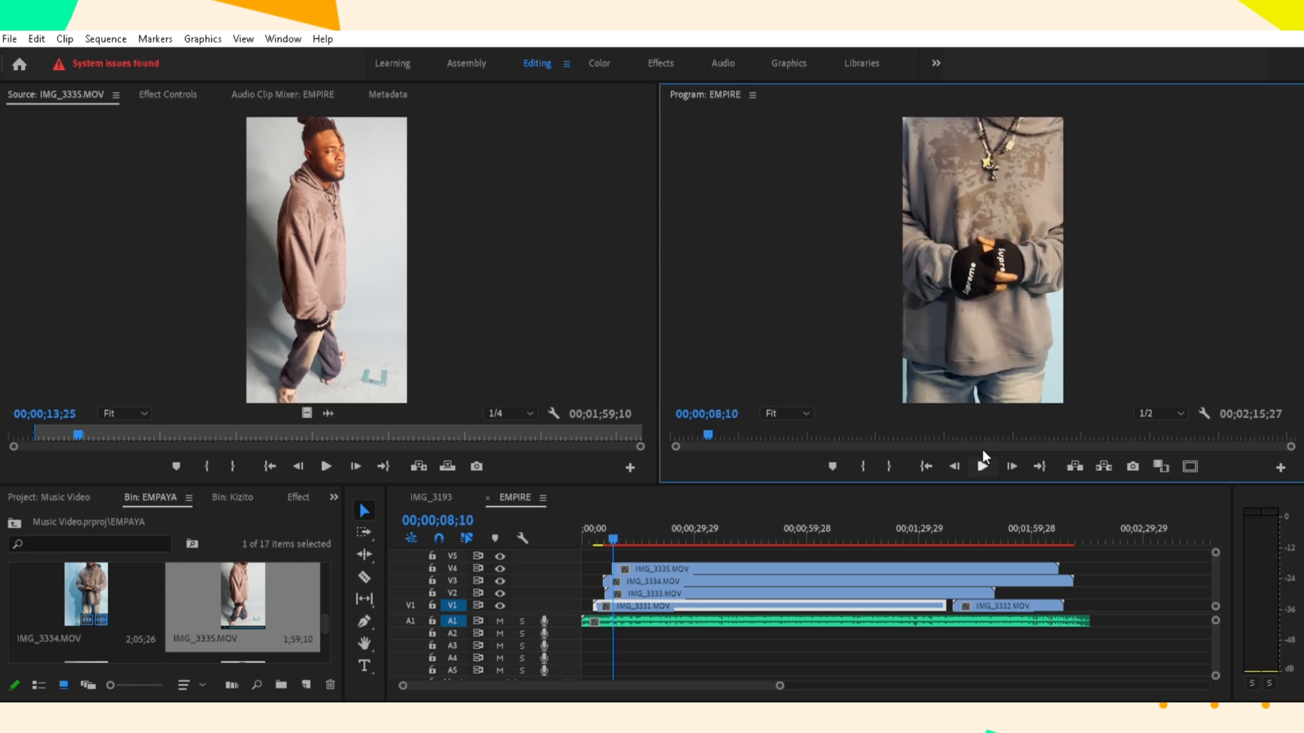